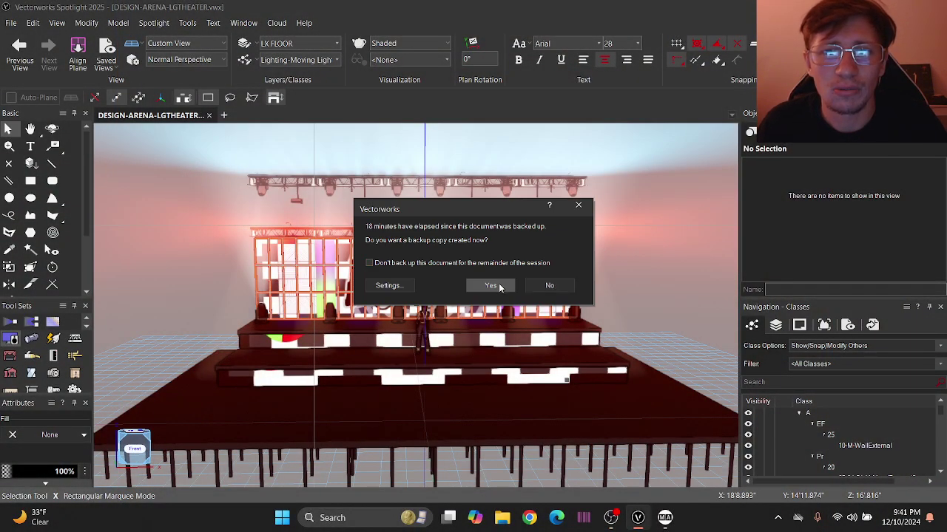
Accept the backup copy prompt and fly the 3D view closer to the LOUD video wall
{"action": "left_click", "coordinate": [496, 285]}
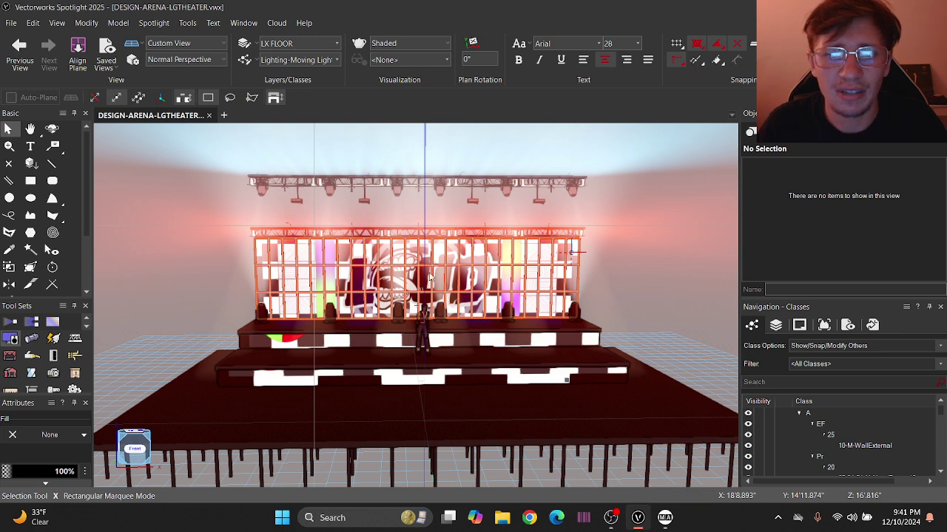
{"action": "key", "text": "shift+c"}
{"action": "mouse_move", "coordinate": [445, 274]}
{"action": "left_mouse_down"}
{"action": "mouse_move", "coordinate": [438, 258]}
{"action": "mouse_move", "coordinate": [435, 308]}
{"action": "mouse_move", "coordinate": [483, 292]}
{"action": "mouse_move", "coordinate": [444, 289]}
{"action": "left_mouse_up"}
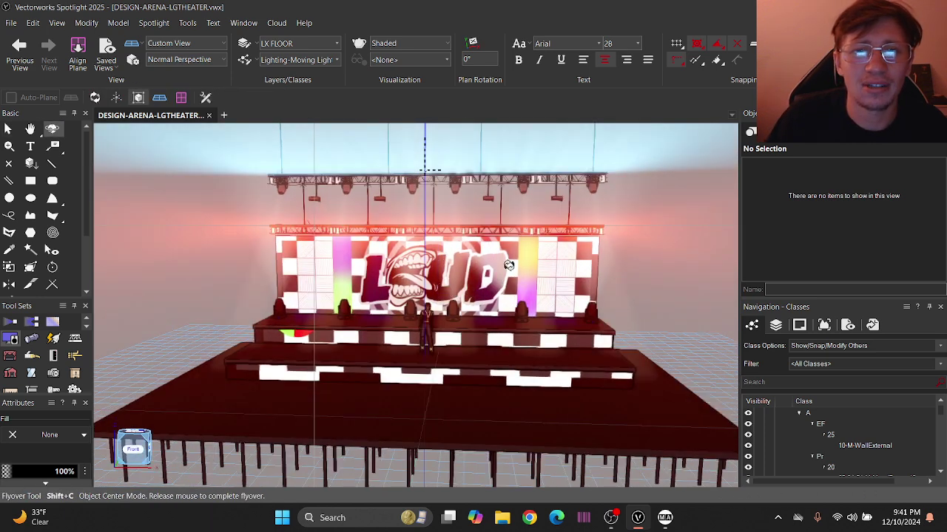
Select the leftmost moving light on the upper truss and undo its accidental move
{"action": "key", "text": "x"}
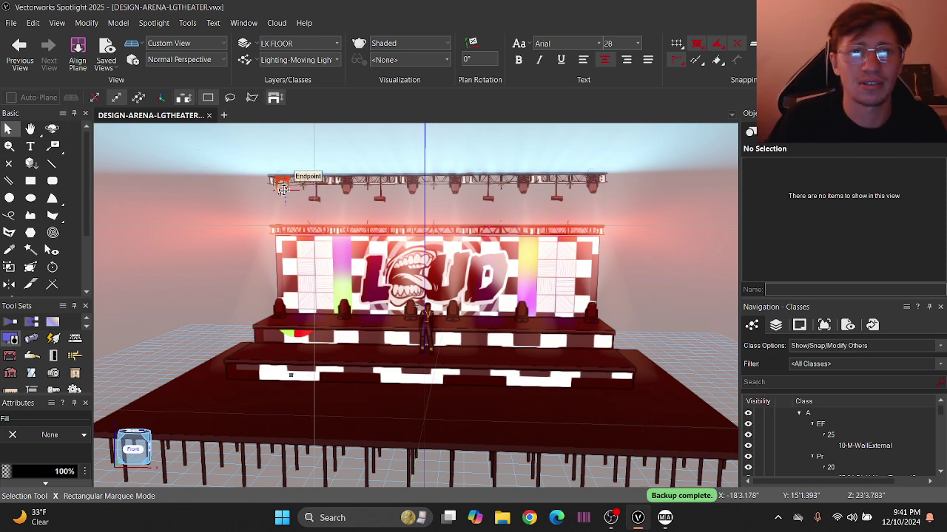
{"action": "left_click", "coordinate": [284, 183]}
{"action": "left_click_drag", "start_coordinate": [355, 194], "coordinate": [348, 191]}
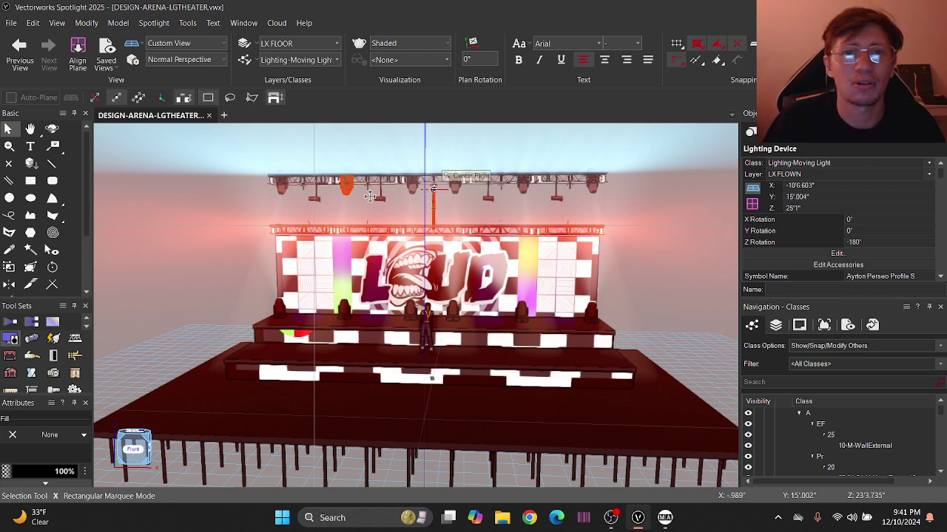
{"action": "key", "text": "Delete"}
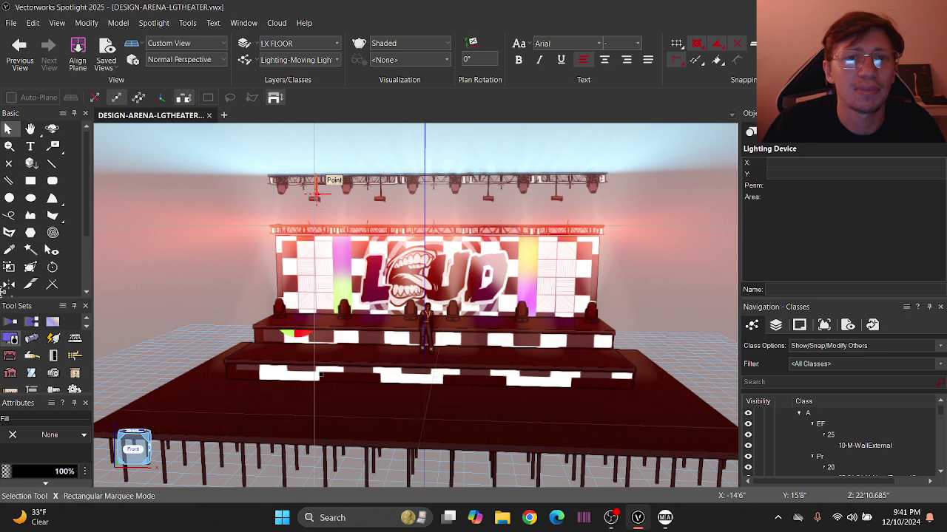
Check the left-end truss pixel bar's DMX patch, universe 2 address 1, then deselect it
{"action": "left_click", "coordinate": [279, 178]}
{"action": "scroll", "coordinate": [244, 254], "scroll_direction": "down", "scroll_amount": 2}
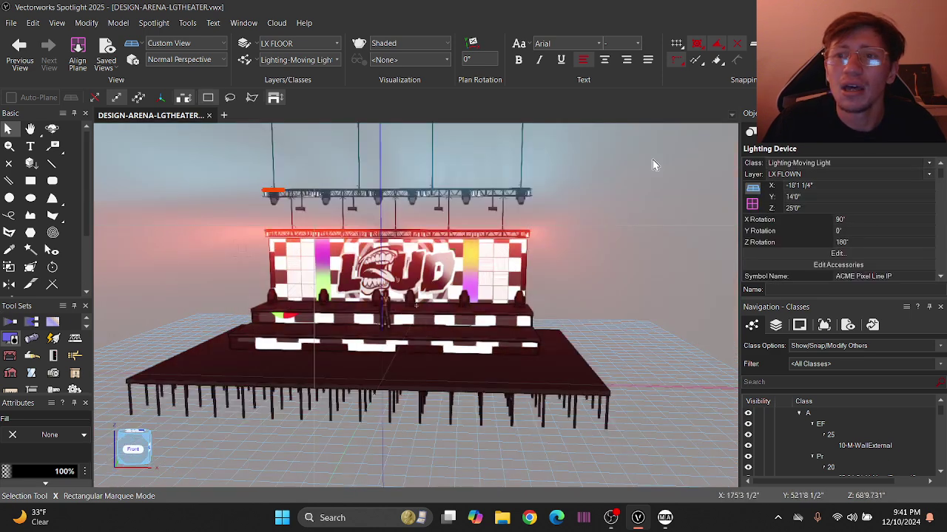
{"action": "scroll", "coordinate": [787, 238], "scroll_direction": "down", "scroll_amount": 6}
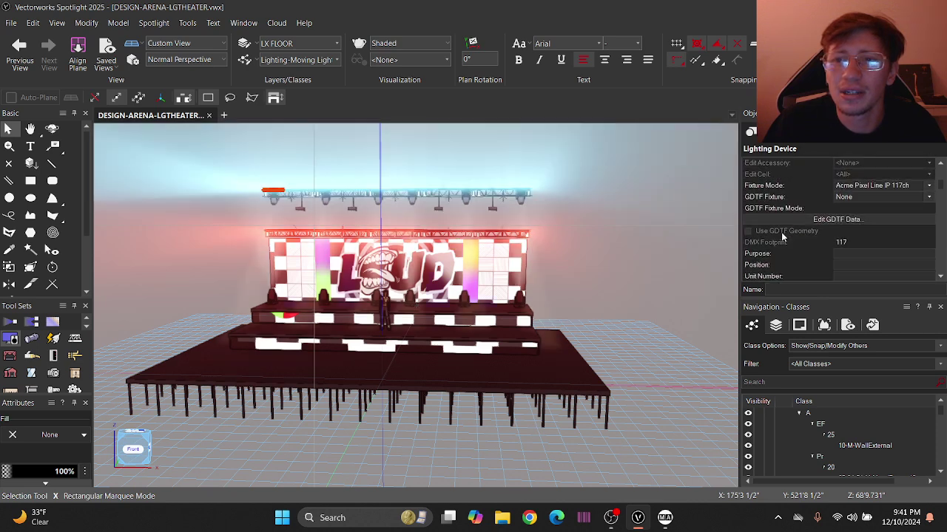
{"action": "scroll", "coordinate": [783, 235], "scroll_direction": "down", "scroll_amount": 2}
{"action": "scroll", "coordinate": [783, 235], "scroll_direction": "up", "scroll_amount": 1}
{"action": "scroll", "coordinate": [783, 235], "scroll_direction": "down", "scroll_amount": 3}
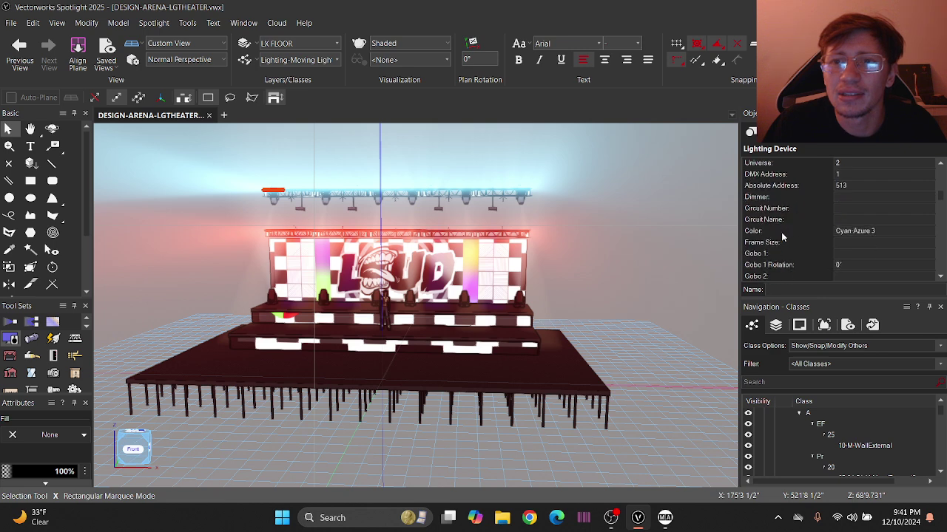
{"action": "scroll", "coordinate": [783, 235], "scroll_direction": "up", "scroll_amount": 5}
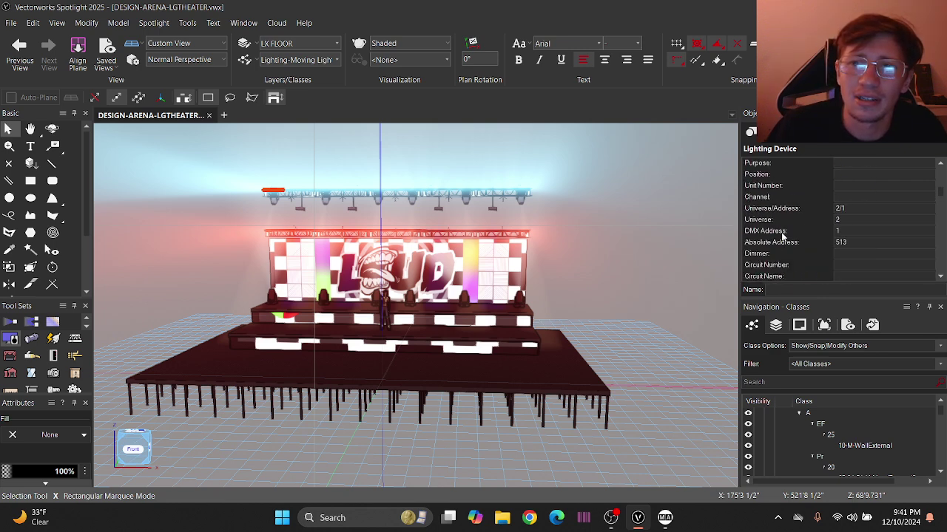
{"action": "scroll", "coordinate": [782, 236], "scroll_direction": "up", "scroll_amount": 3}
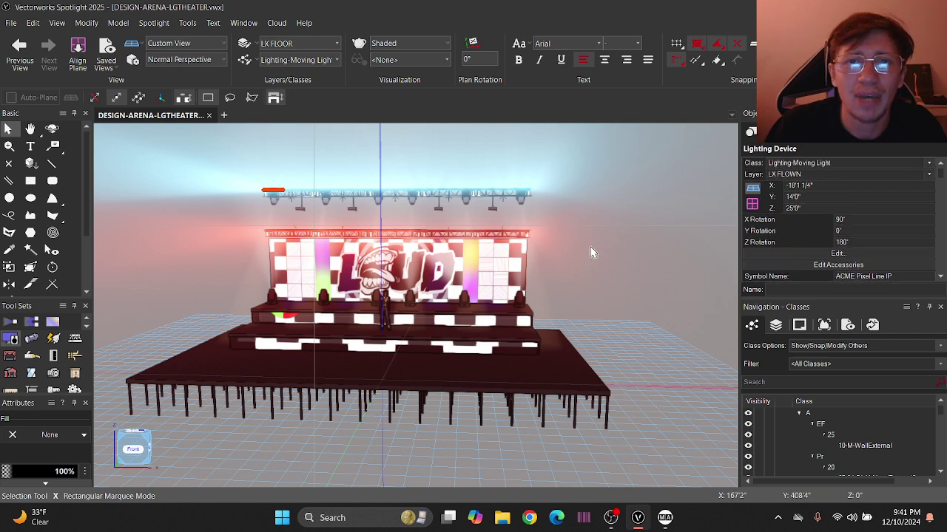
{"action": "left_click", "coordinate": [585, 244]}
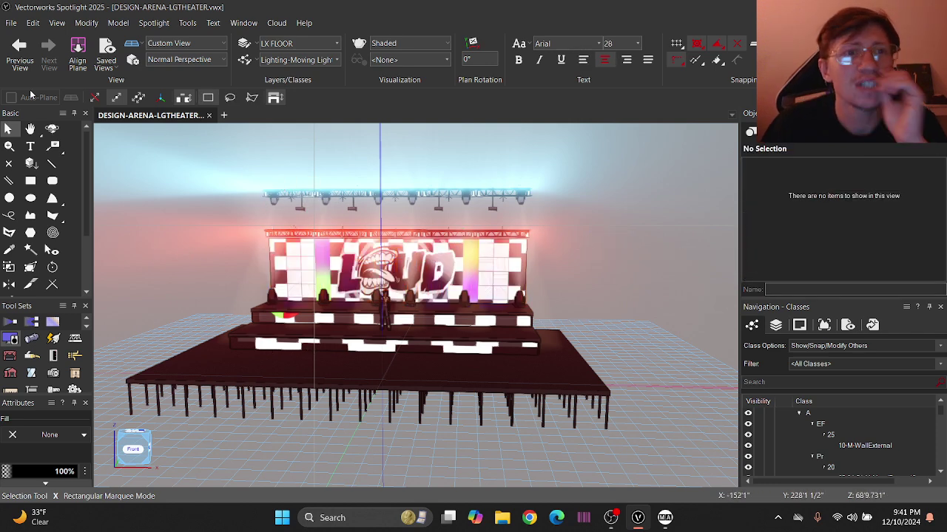
Open the Export MVR options from the File > Export menu
{"action": "left_click", "coordinate": [11, 23]}
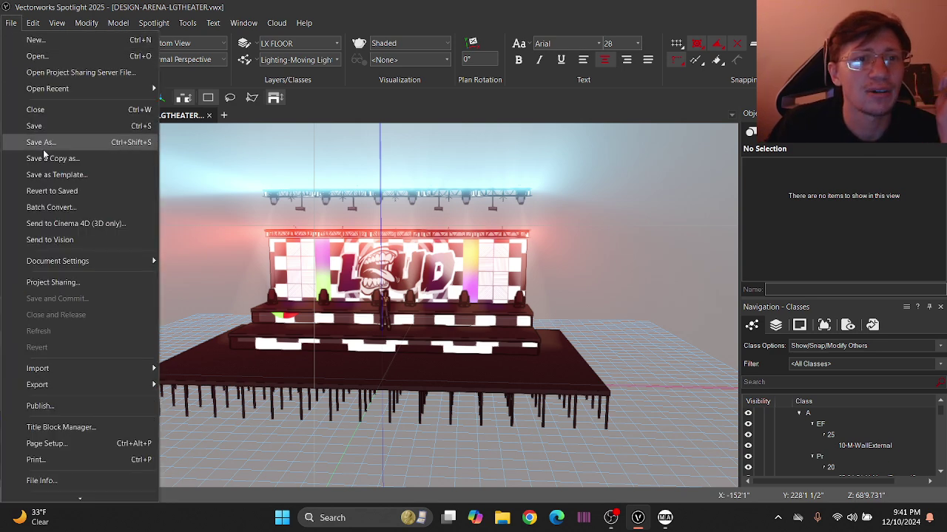
{"action": "mouse_move", "coordinate": [63, 383]}
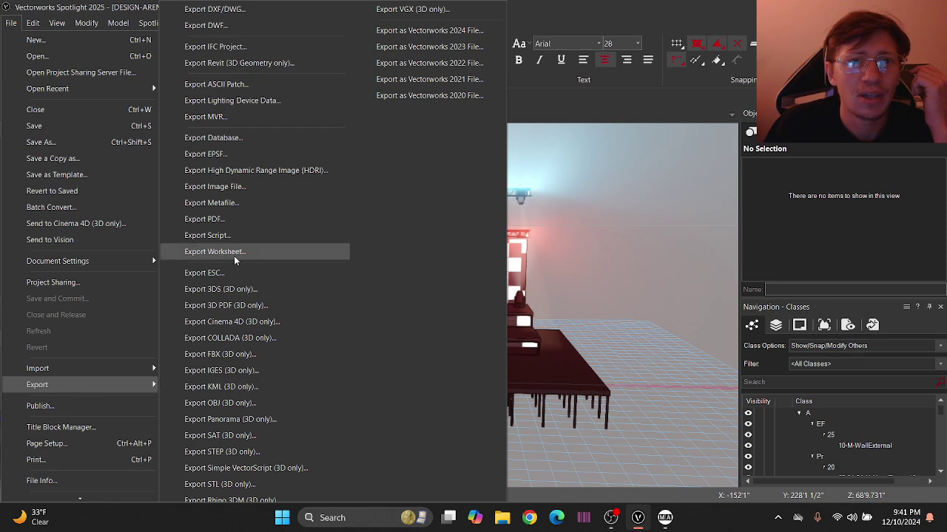
{"action": "left_click", "coordinate": [247, 125]}
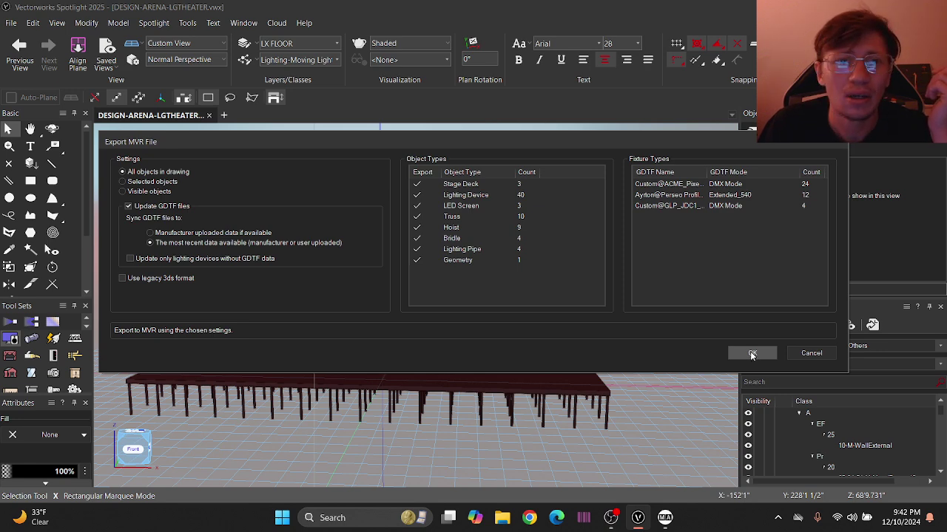
Confirm the MVR export with All objects in drawing and Update GDTF files
{"action": "left_click", "coordinate": [752, 354]}
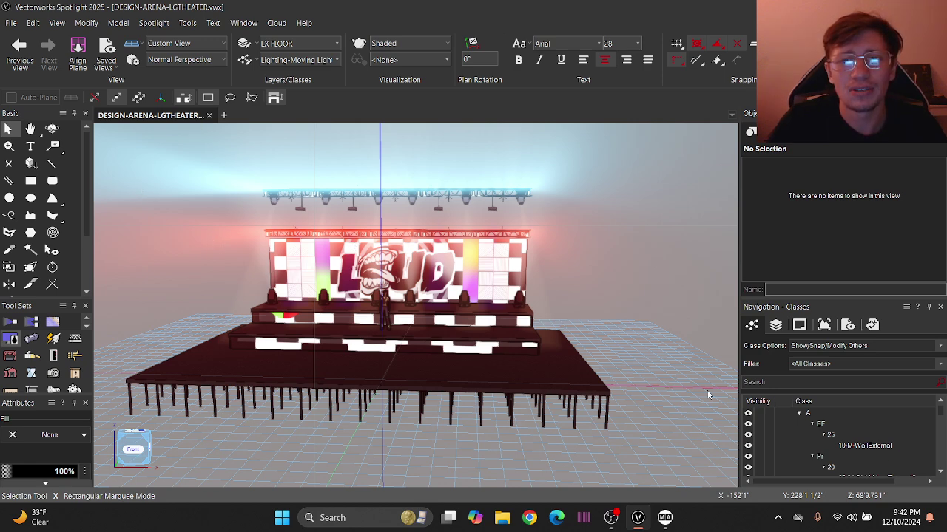
Create a new empty grandMA3 show named 'gma3 mvr vectorworks tut' from Backup > New Show
{"action": "left_click", "coordinate": [662, 519]}
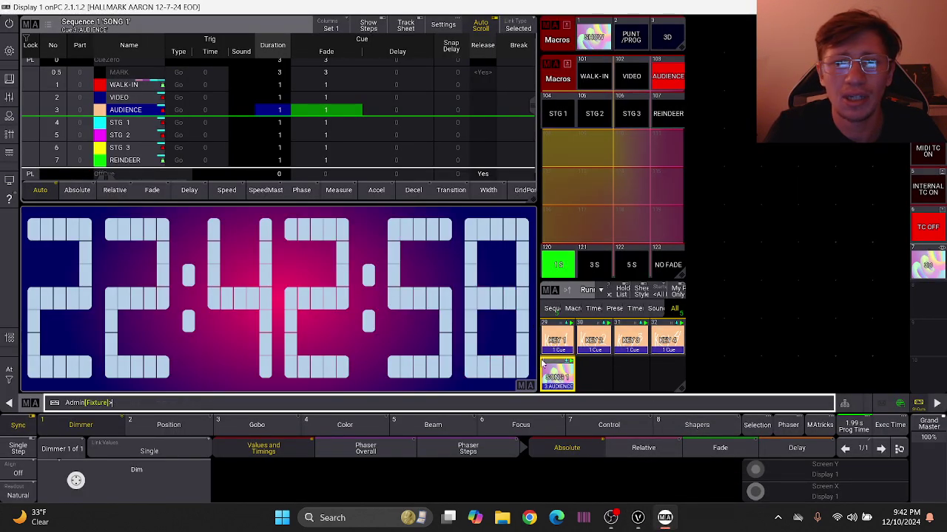
{"action": "left_click", "coordinate": [9, 50]}
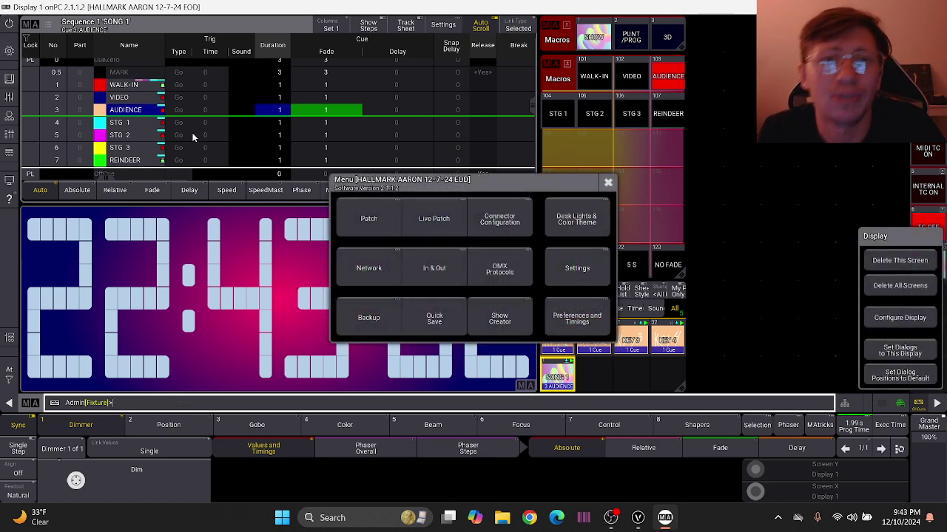
{"action": "left_click", "coordinate": [388, 316]}
{"action": "left_click", "coordinate": [526, 188]}
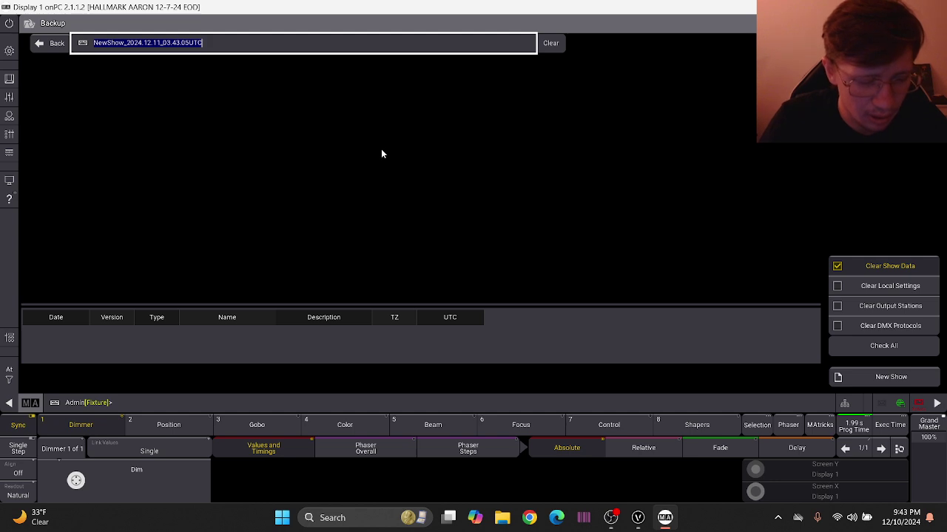
{"action": "type", "text": "gma3 mvr vector"}
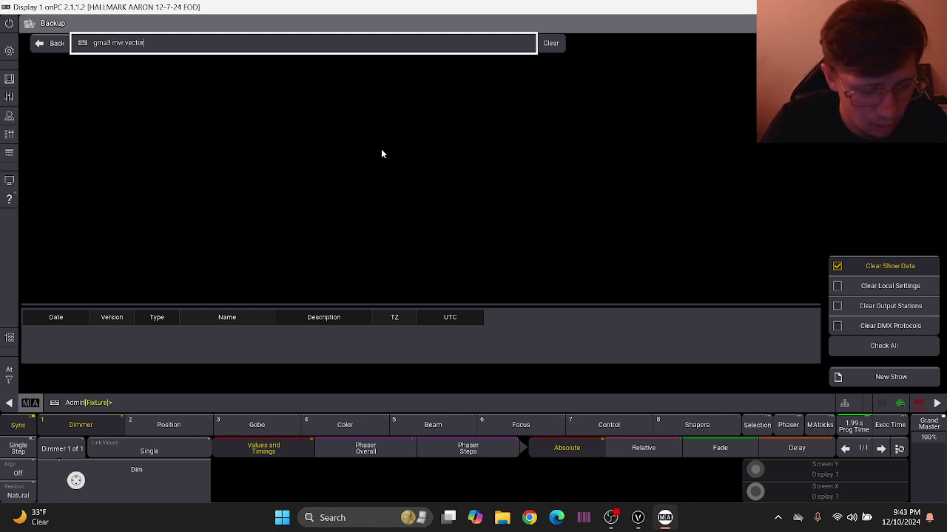
{"action": "type", "text": "works tut"}
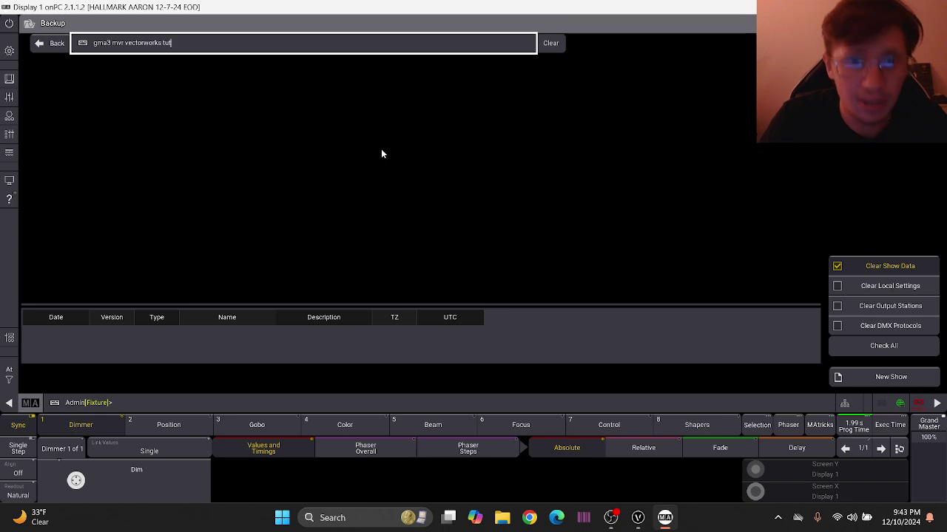
{"action": "key", "text": "Return"}
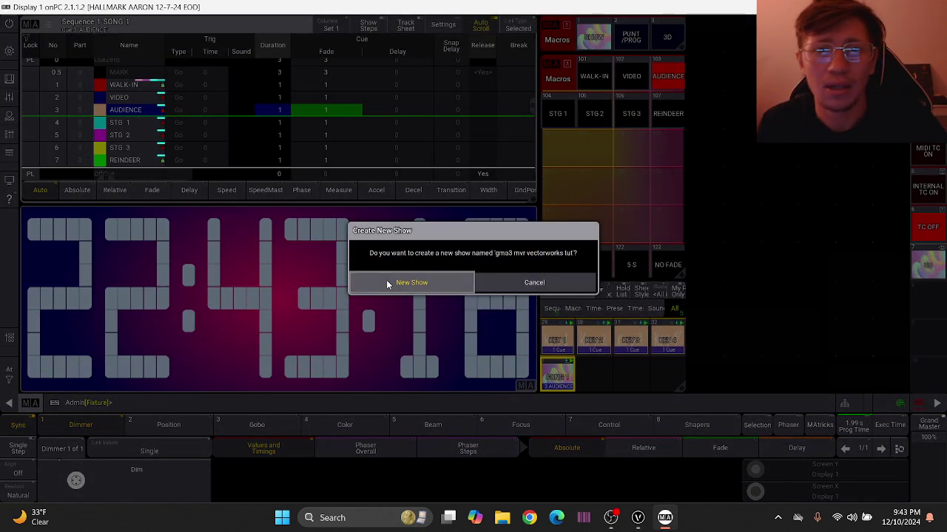
{"action": "left_click", "coordinate": [425, 293]}
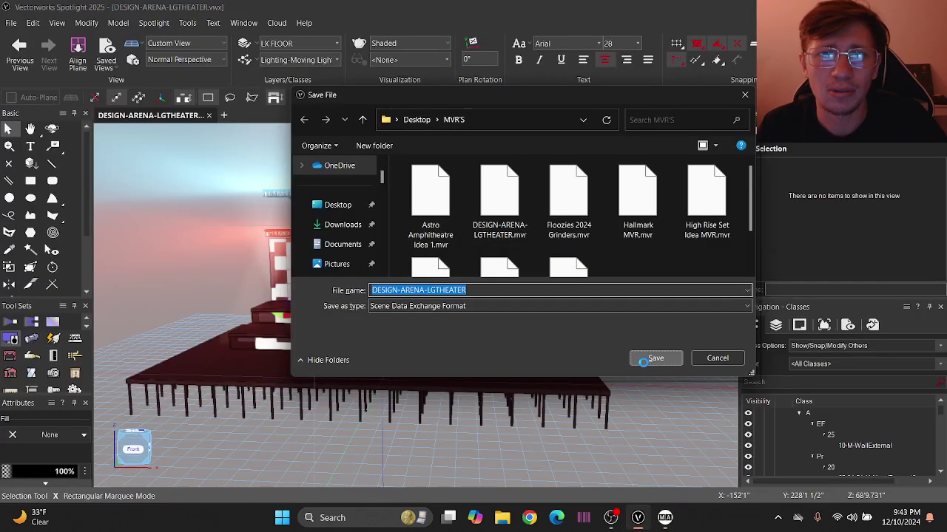
Save DESIGN-ARENA-LGTHEATER.mvr in the MVR'S folder, replacing the existing file
{"action": "left_click", "coordinate": [649, 359]}
{"action": "left_click", "coordinate": [502, 259]}
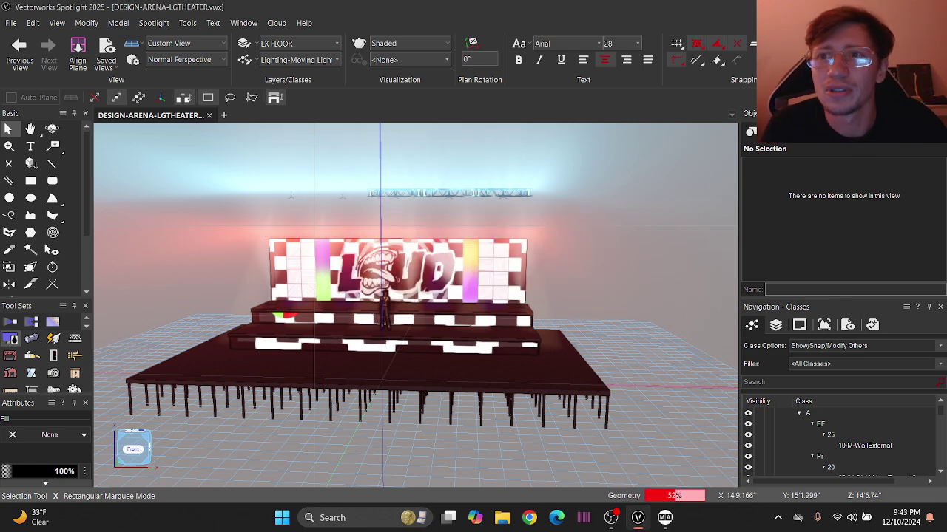
Copy DESIGN-ARENA-LGTHEATER.mvr from the MVR'S folder in File Explorer
{"action": "key", "text": "alt+Tab"}
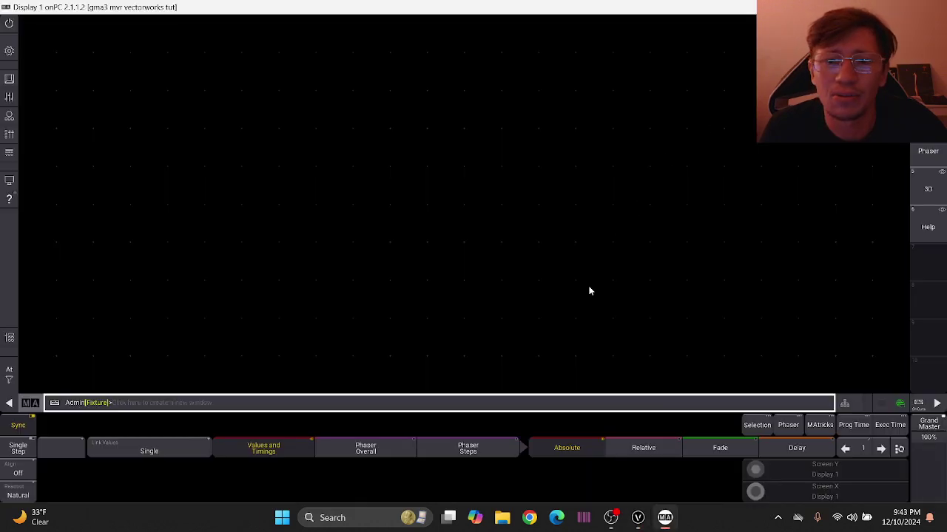
{"action": "left_click", "coordinate": [502, 518]}
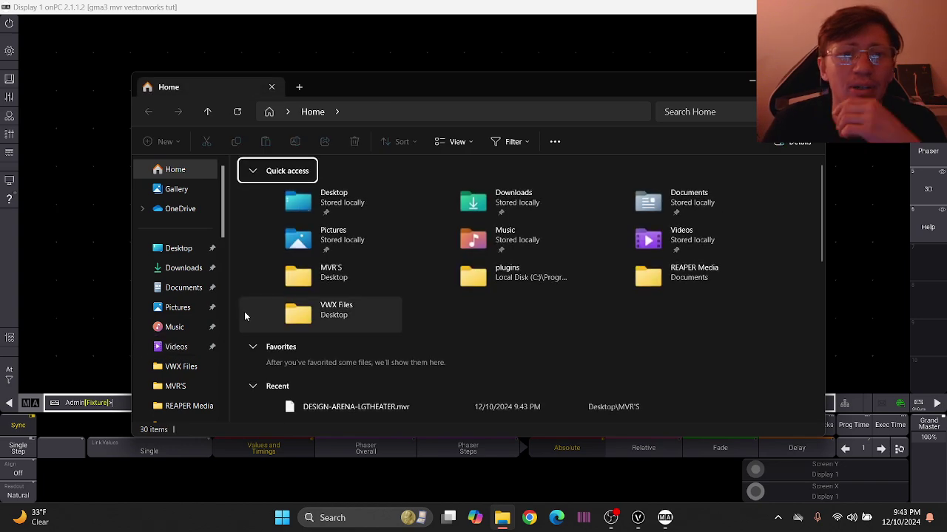
{"action": "double_click", "coordinate": [314, 274]}
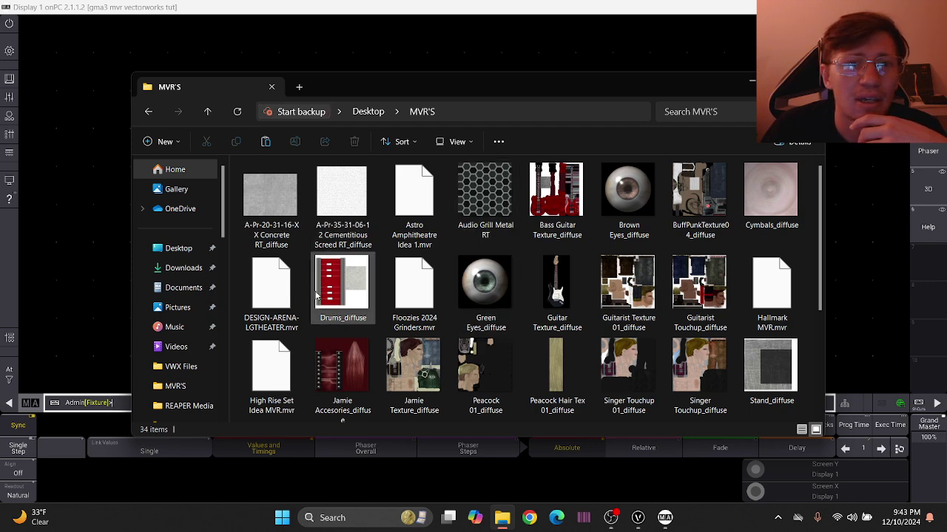
{"action": "left_click", "coordinate": [272, 292]}
{"action": "right_click", "coordinate": [262, 317]}
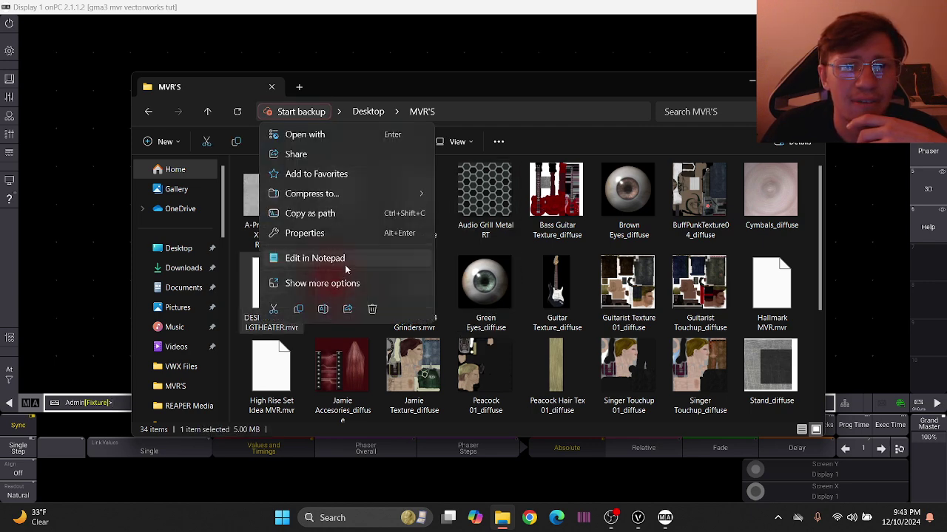
{"action": "left_click", "coordinate": [299, 309]}
{"action": "scroll", "coordinate": [173, 325], "scroll_direction": "down", "scroll_amount": 5}
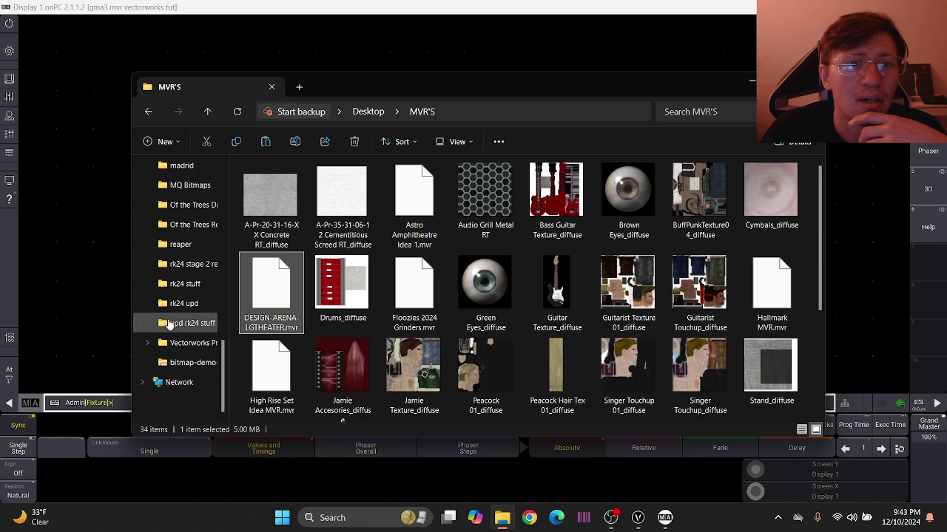
{"action": "scroll", "coordinate": [171, 311], "scroll_direction": "up", "scroll_amount": 10}
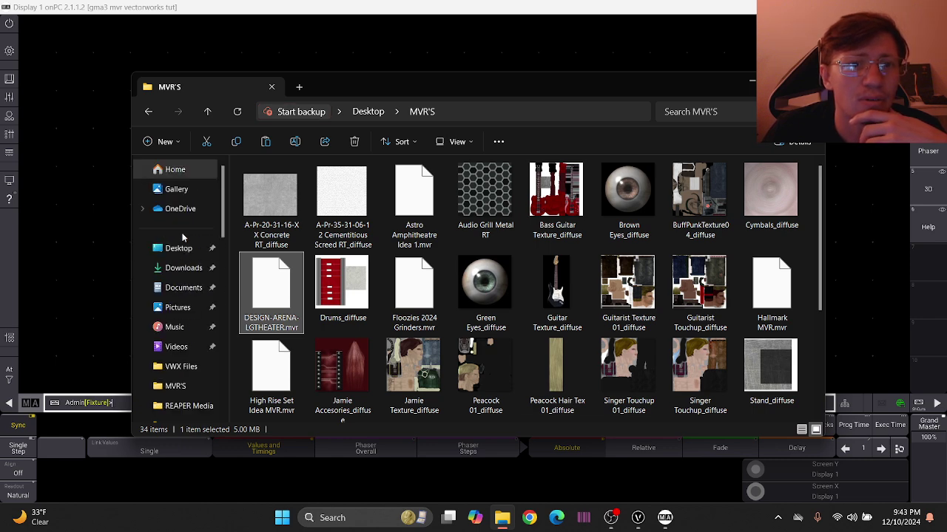
{"action": "scroll", "coordinate": [184, 296], "scroll_direction": "down", "scroll_amount": 10}
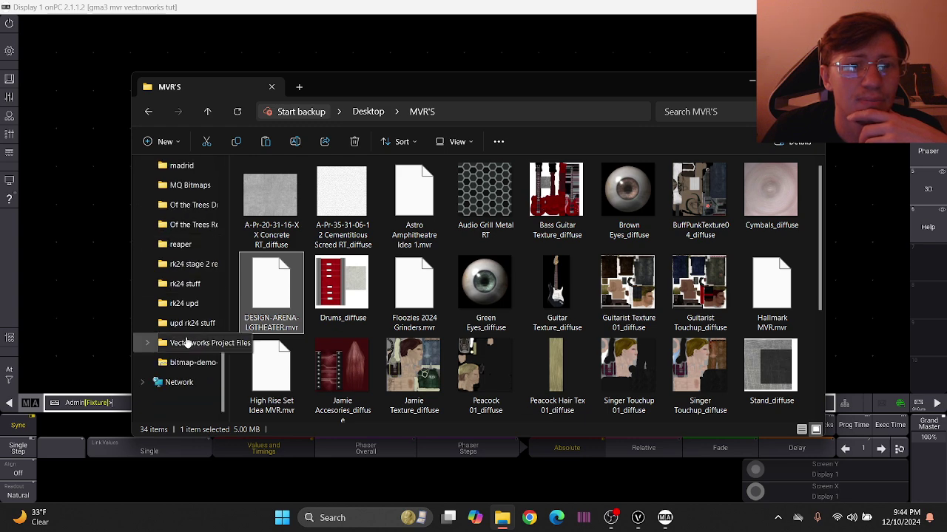
{"action": "scroll", "coordinate": [187, 325], "scroll_direction": "up", "scroll_amount": 10}
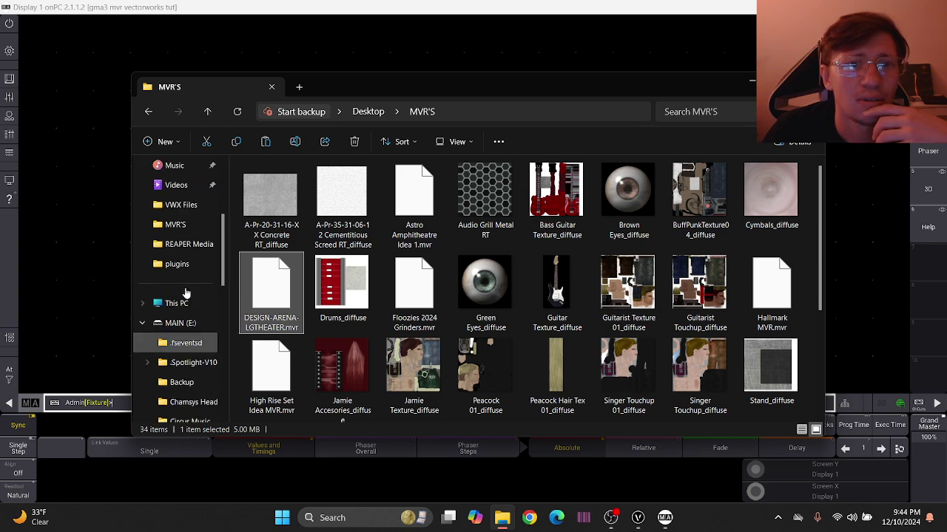
Paste it into C:\ProgramData\MALightingTechnology\gma3_library\mvr, replacing the older copy
{"action": "left_click", "coordinate": [181, 302]}
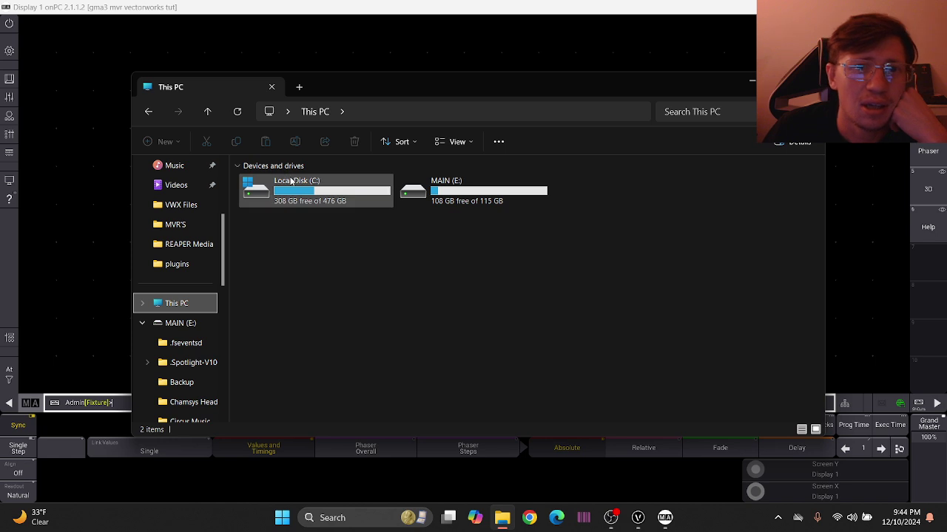
{"action": "double_click", "coordinate": [291, 181]}
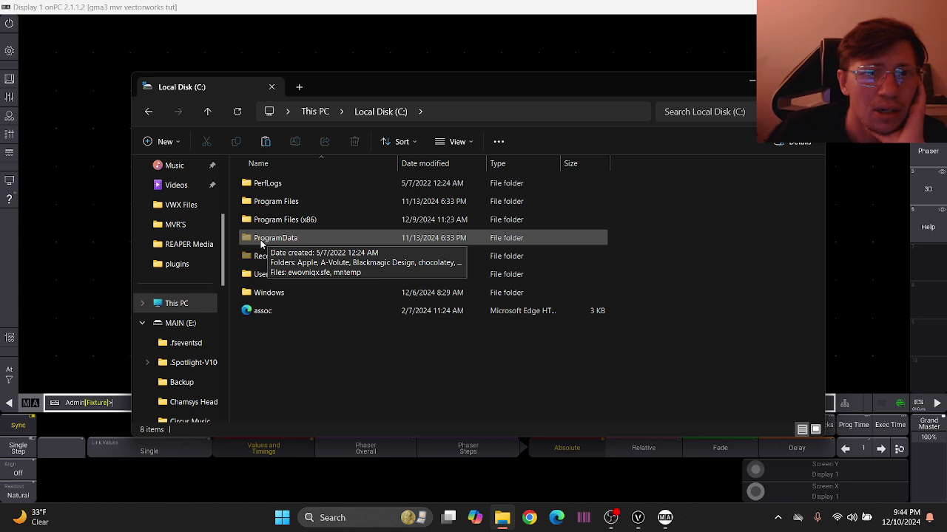
{"action": "double_click", "coordinate": [260, 238]}
{"action": "scroll", "coordinate": [298, 222], "scroll_direction": "down", "scroll_amount": 2}
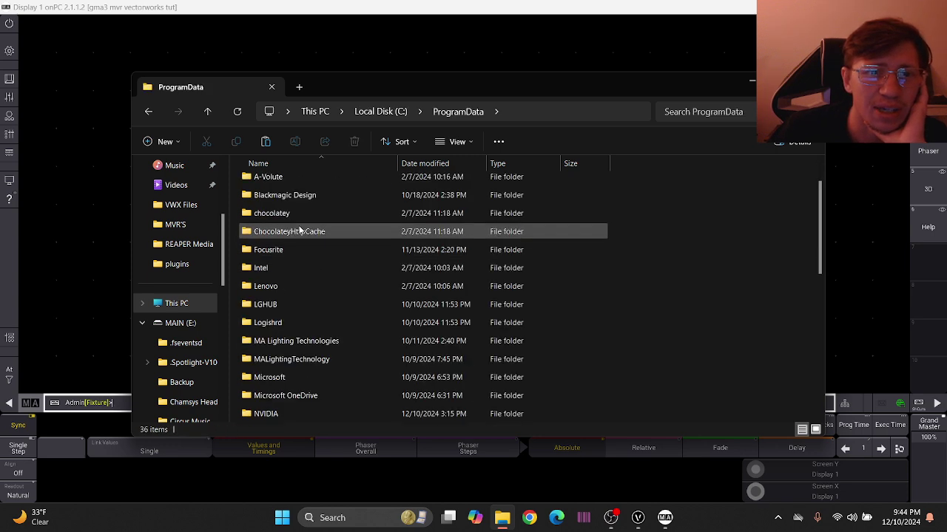
{"action": "scroll", "coordinate": [299, 229], "scroll_direction": "down", "scroll_amount": 2}
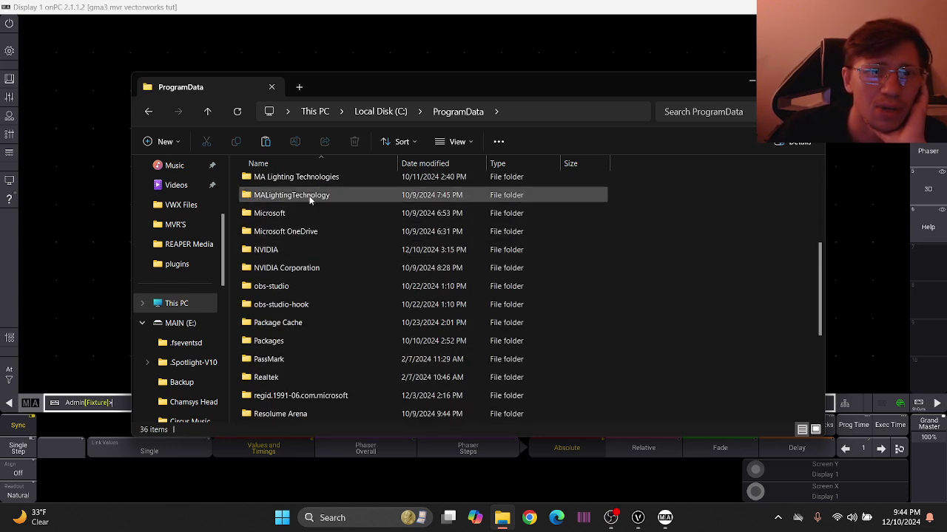
{"action": "double_click", "coordinate": [309, 195]}
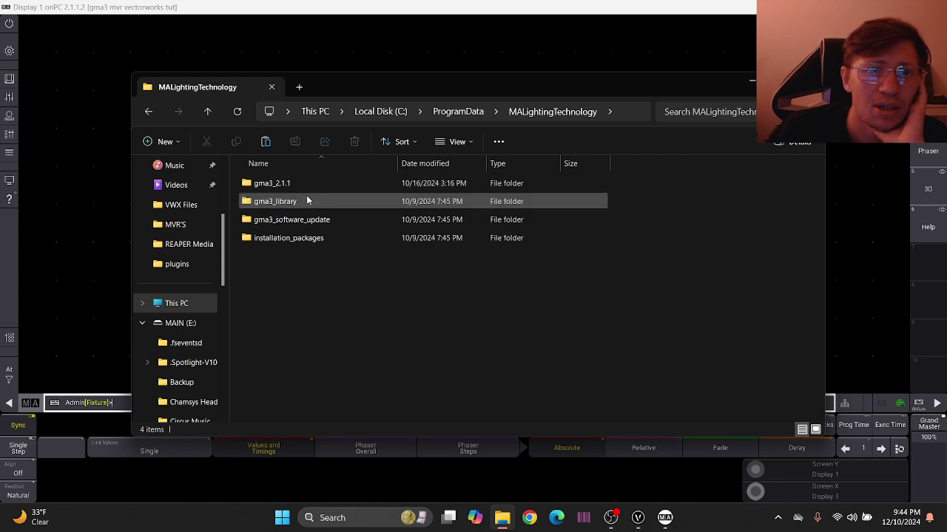
{"action": "double_click", "coordinate": [295, 202]}
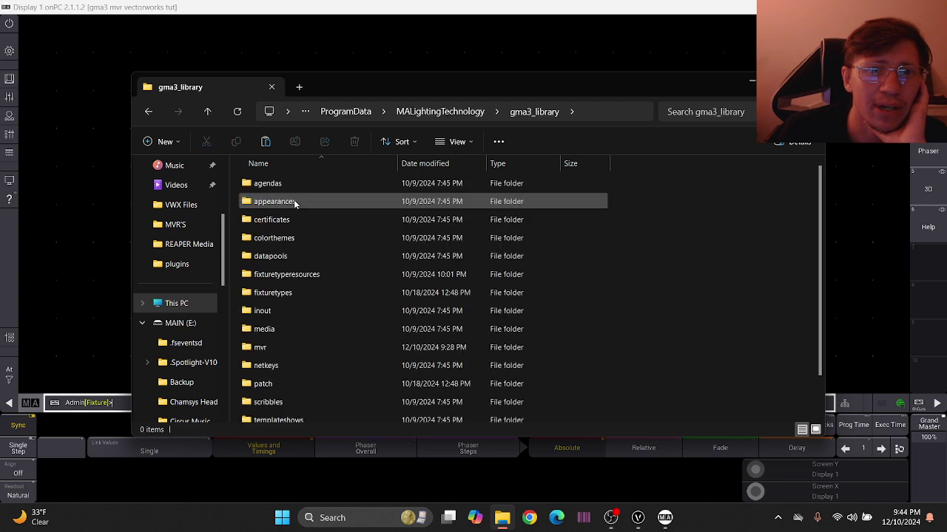
{"action": "double_click", "coordinate": [293, 346]}
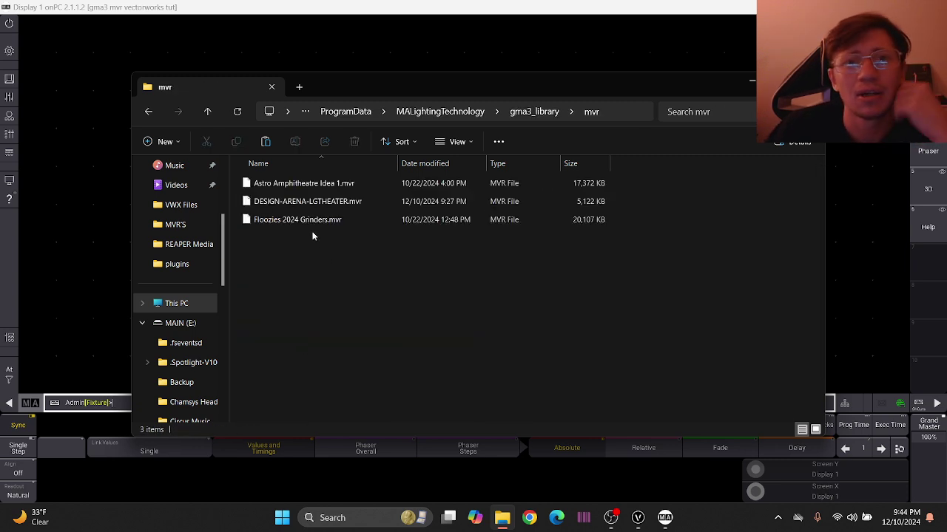
{"action": "right_click", "coordinate": [309, 272]}
{"action": "left_click", "coordinate": [319, 287]}
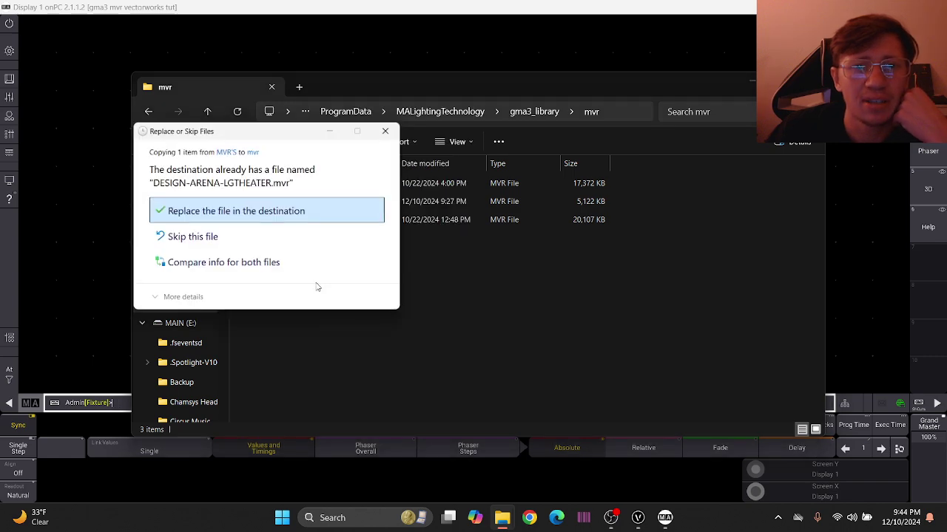
{"action": "left_click", "coordinate": [264, 207]}
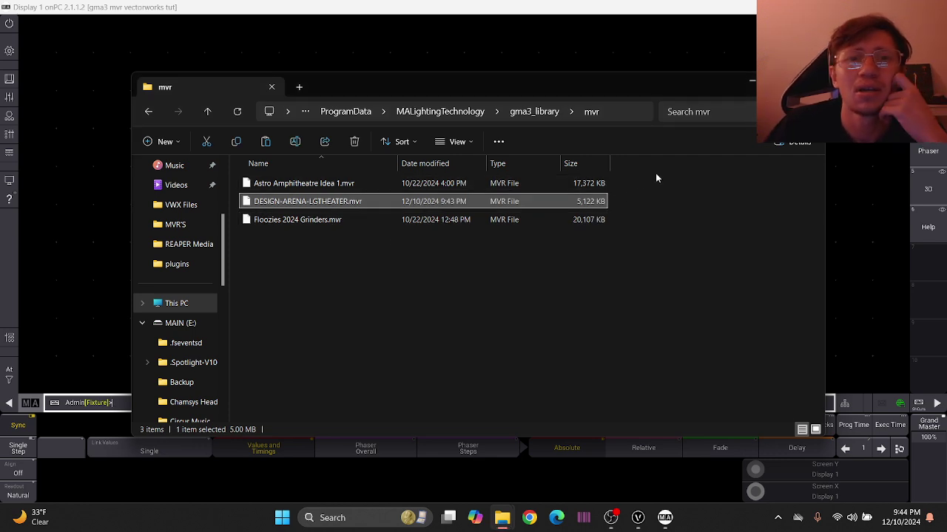
In the grandMA3 Patch, import DESIGN-ARENA-LGTHEATER.mvr via Import MVR
{"action": "key", "text": "alt+Tab"}
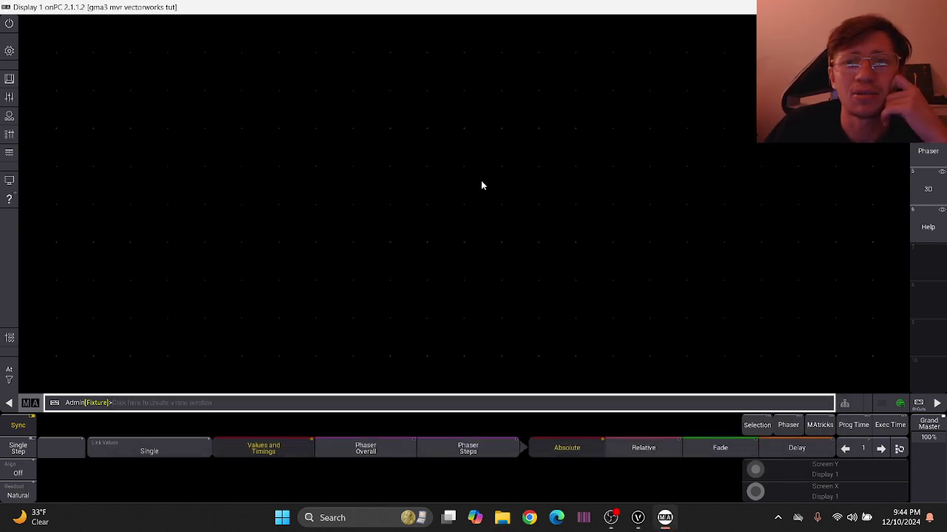
{"action": "left_click", "coordinate": [9, 51]}
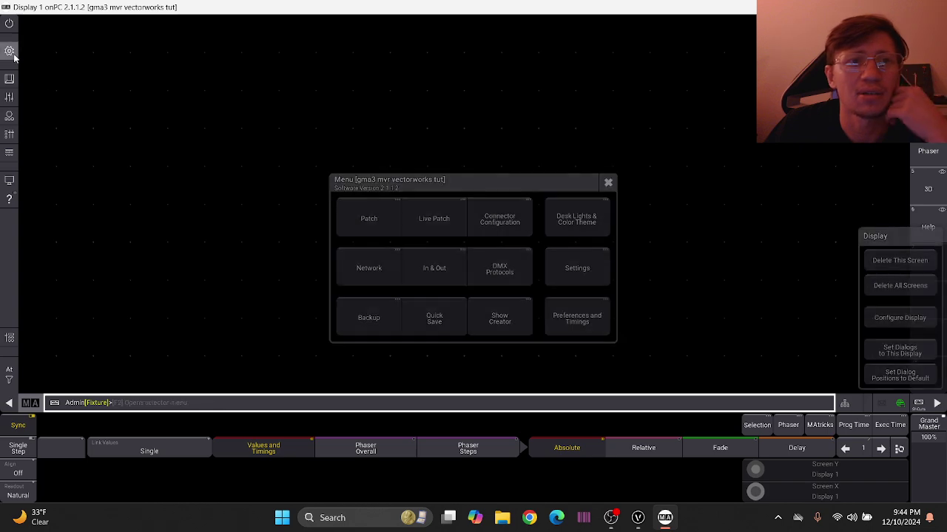
{"action": "left_click", "coordinate": [377, 223]}
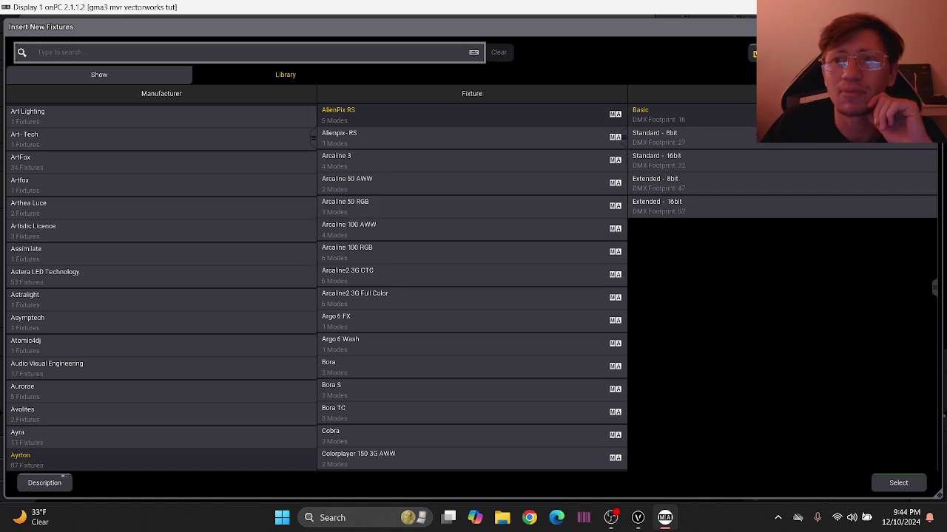
{"action": "key", "text": "Escape"}
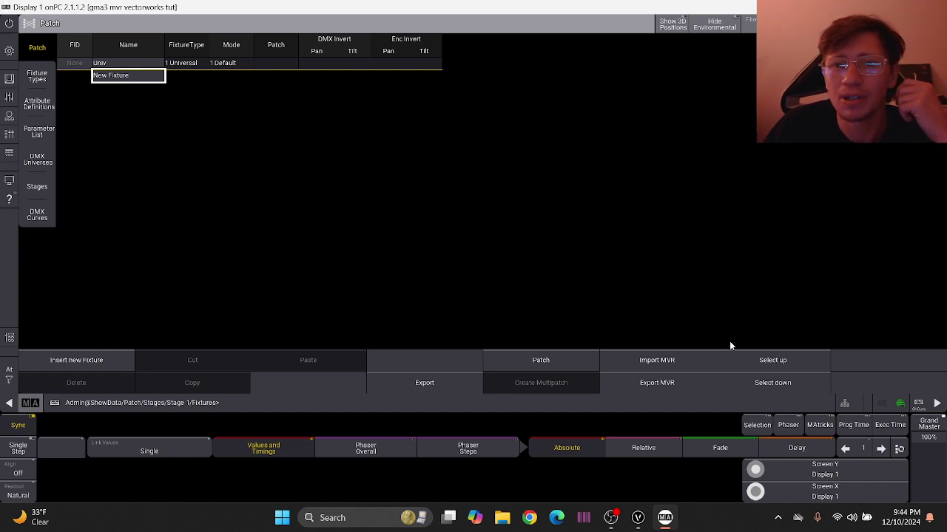
{"action": "left_click", "coordinate": [659, 358]}
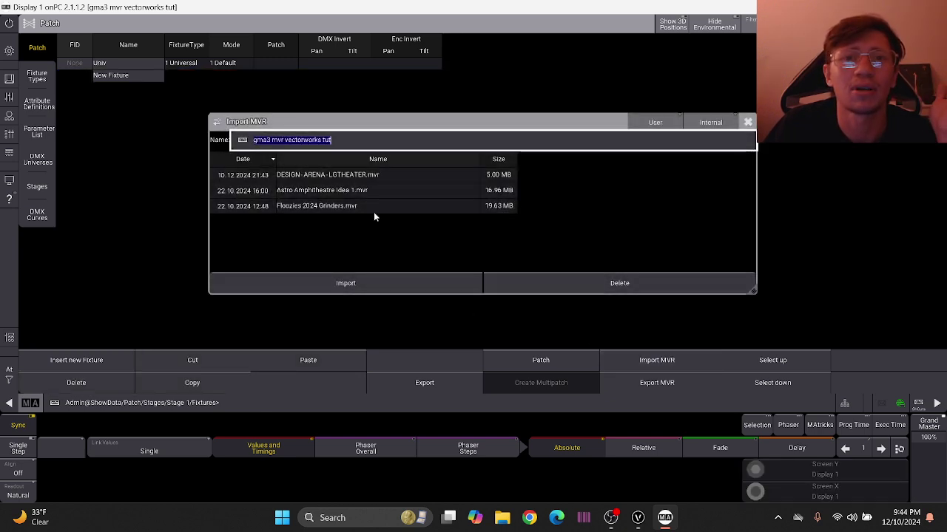
{"action": "left_click", "coordinate": [350, 176]}
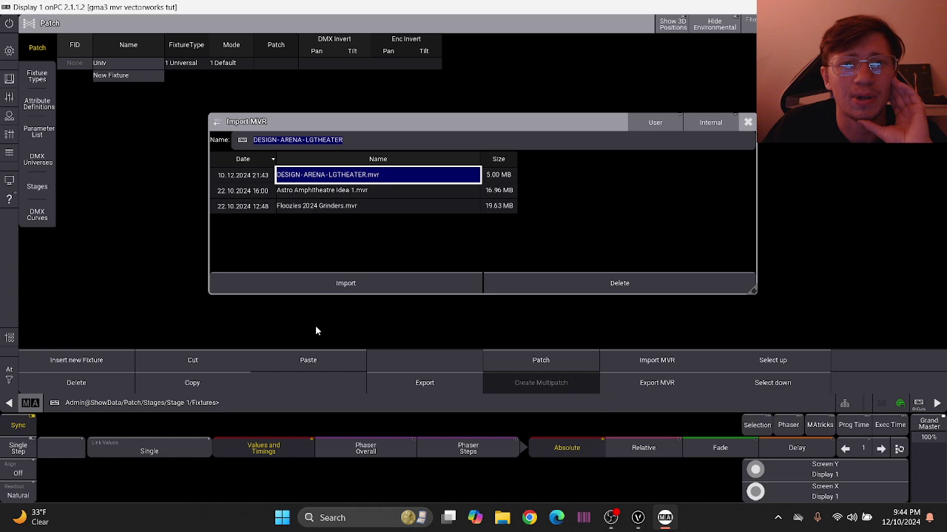
{"action": "left_click", "coordinate": [345, 283]}
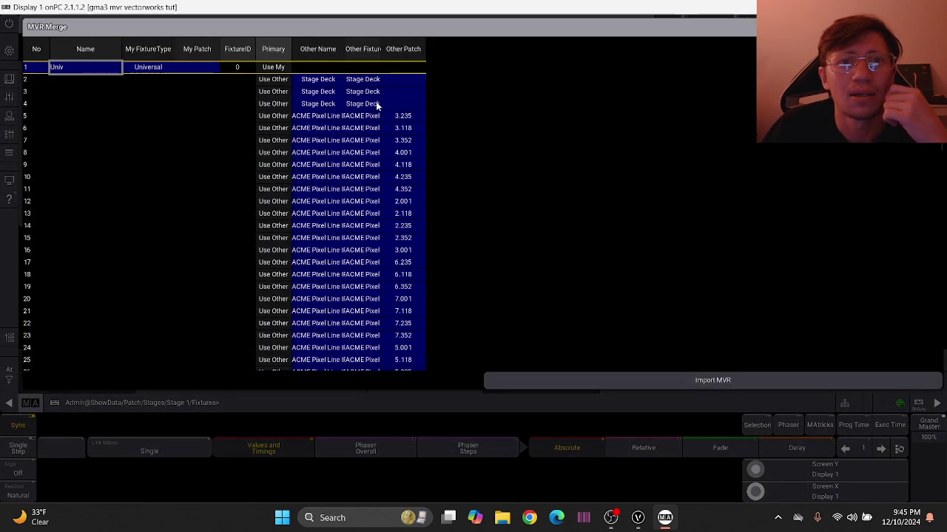
Step through the MVR Merge rows, checking decks, pixel lines, Perseos, strobes, trusses and hoists use Use Other
{"action": "key", "text": "Down"}
{"action": "key", "text": "Down"}
{"action": "key", "text": "Down"}
{"action": "key", "text": "Down"}
{"action": "key", "text": "Down"}
{"action": "key", "text": "Down"}
{"action": "key", "text": "Down"}
{"action": "key", "text": "Down"}
{"action": "key", "text": "Down"}
{"action": "key", "text": "Down"}
{"action": "key", "text": "Down"}
{"action": "key", "text": "Down"}
{"action": "key", "text": "Down"}
{"action": "key", "text": "Down"}
{"action": "key", "text": "Down"}
{"action": "key", "text": "Down"}
{"action": "key", "text": "Down"}
{"action": "key", "text": "Down"}
{"action": "key", "text": "Down"}
{"action": "key", "text": "Down"}
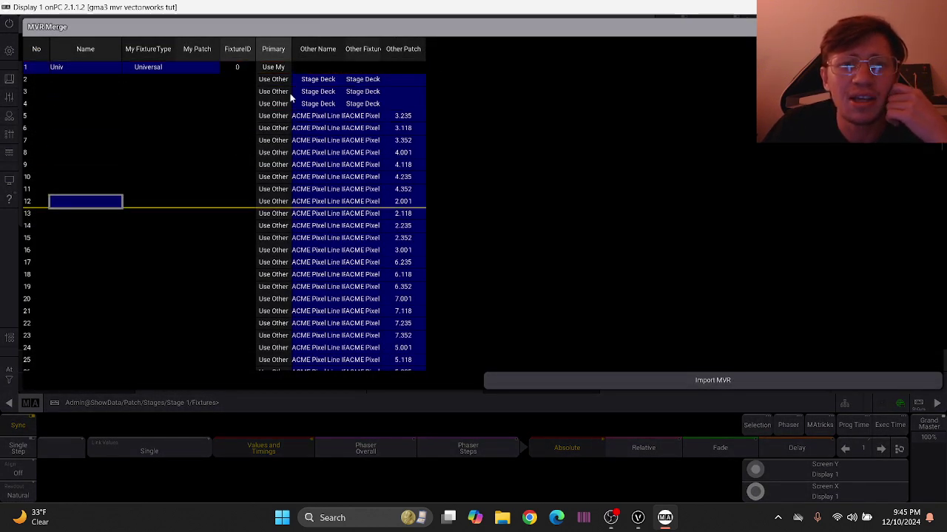
{"action": "key", "text": "Down"}
{"action": "key", "text": "Down"}
{"action": "key", "text": "Down"}
{"action": "key", "text": "Down"}
{"action": "key", "text": "Down"}
{"action": "key", "text": "Down"}
{"action": "key", "text": "Down"}
{"action": "key", "text": "Down"}
{"action": "key", "text": "Down"}
{"action": "key", "text": "Down"}
{"action": "key", "text": "Down"}
{"action": "key", "text": "Down"}
{"action": "key", "text": "Down"}
{"action": "key", "text": "Down"}
{"action": "key", "text": "Down"}
{"action": "key", "text": "Down"}
{"action": "key", "text": "Down"}
{"action": "key", "text": "Down"}
{"action": "key", "text": "Down"}
{"action": "key", "text": "Down"}
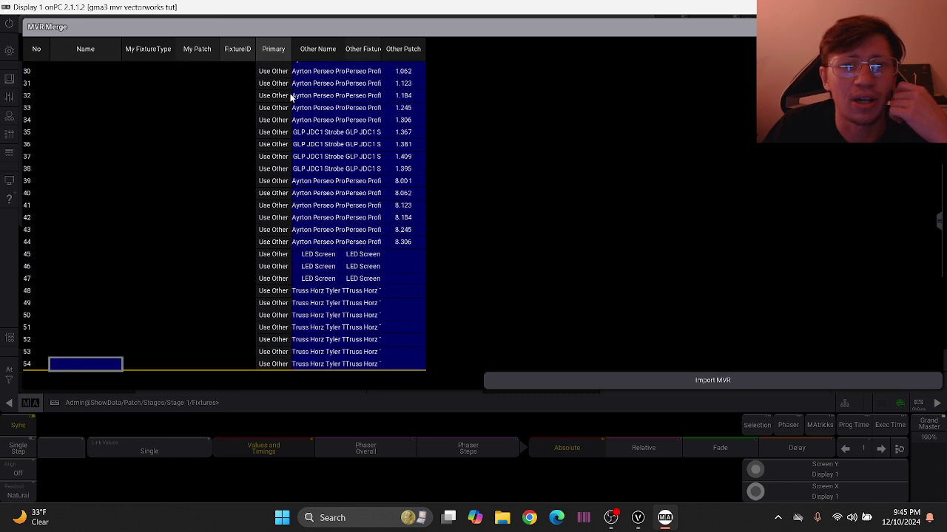
{"action": "key", "text": "Up"}
{"action": "key", "text": "Up"}
{"action": "key", "text": "Up"}
{"action": "key", "text": "Up"}
{"action": "key", "text": "Up"}
{"action": "key", "text": "Up"}
{"action": "key", "text": "Up"}
{"action": "key", "text": "Up"}
{"action": "key", "text": "Up"}
{"action": "key", "text": "Up"}
{"action": "key", "text": "Down"}
{"action": "key", "text": "Down"}
{"action": "key", "text": "Down"}
{"action": "key", "text": "Down"}
{"action": "key", "text": "Down"}
{"action": "key", "text": "Down"}
{"action": "key", "text": "Down"}
{"action": "key", "text": "Down"}
{"action": "key", "text": "Down"}
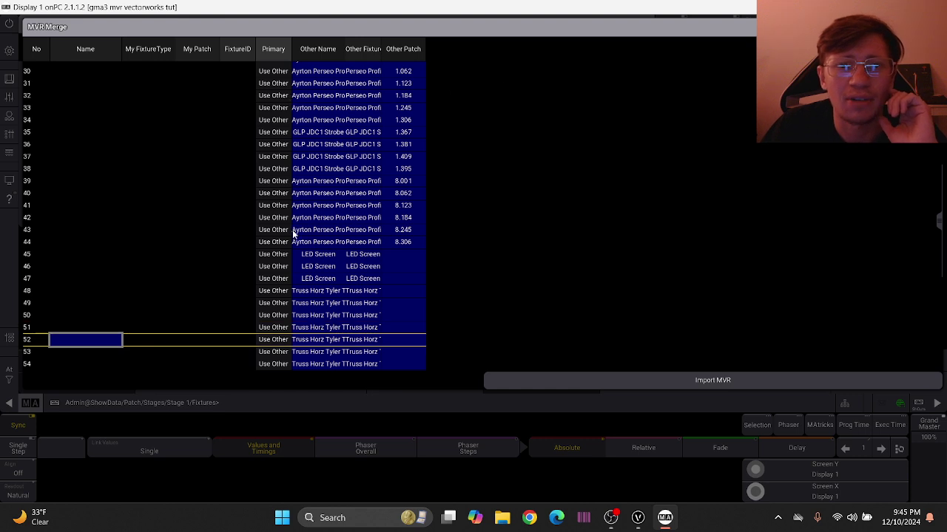
{"action": "key", "text": "Down"}
{"action": "key", "text": "Down"}
{"action": "key", "text": "Down"}
{"action": "key", "text": "Down"}
{"action": "key", "text": "Up"}
{"action": "key", "text": "Up"}
{"action": "key", "text": "Up"}
{"action": "key", "text": "Up"}
{"action": "key", "text": "Up"}
{"action": "key", "text": "Up"}
{"action": "key", "text": "Up"}
{"action": "key", "text": "Up"}
{"action": "key", "text": "Up"}
{"action": "key", "text": "Up"}
{"action": "key", "text": "Up"}
{"action": "key", "text": "Down"}
{"action": "key", "text": "Down"}
{"action": "key", "text": "Down"}
{"action": "key", "text": "Down"}
{"action": "key", "text": "Down"}
{"action": "key", "text": "Down"}
{"action": "key", "text": "Down"}
{"action": "key", "text": "Down"}
{"action": "key", "text": "Down"}
{"action": "key", "text": "Down"}
{"action": "key", "text": "Down"}
{"action": "key", "text": "Down"}
{"action": "key", "text": "Down"}
{"action": "key", "text": "Down"}
{"action": "key", "text": "Down"}
{"action": "key", "text": "Down"}
{"action": "key", "text": "Down"}
{"action": "key", "text": "Down"}
{"action": "key", "text": "Down"}
{"action": "key", "text": "Down"}
{"action": "key", "text": "Down"}
{"action": "key", "text": "Down"}
{"action": "key", "text": "Down"}
{"action": "key", "text": "Down"}
{"action": "key", "text": "Down"}
{"action": "key", "text": "Down"}
{"action": "key", "text": "Down"}
{"action": "key", "text": "Up"}
{"action": "key", "text": "Up"}
{"action": "key", "text": "Up"}
{"action": "key", "text": "Up"}
{"action": "key", "text": "Up"}
{"action": "key", "text": "Down"}
{"action": "key", "text": "Down"}
{"action": "key", "text": "Down"}
{"action": "key", "text": "Down"}
{"action": "key", "text": "Up"}
{"action": "key", "text": "Up"}
{"action": "key", "text": "Up"}
{"action": "key", "text": "Up"}
{"action": "key", "text": "Up"}
{"action": "key", "text": "Up"}
{"action": "key", "text": "Up"}
{"action": "key", "text": "Up"}
{"action": "key", "text": "Up"}
{"action": "key", "text": "Up"}
{"action": "key", "text": "Up"}
{"action": "key", "text": "Up"}
{"action": "key", "text": "Up"}
{"action": "key", "text": "Up"}
{"action": "key", "text": "Up"}
{"action": "key", "text": "Up"}
{"action": "key", "text": "Up"}
{"action": "key", "text": "Up"}
{"action": "key", "text": "Up"}
{"action": "key", "text": "Up"}
{"action": "key", "text": "Up"}
{"action": "key", "text": "Up"}
{"action": "key", "text": "Up"}
{"action": "key", "text": "Up"}
{"action": "key", "text": "Up"}
{"action": "key", "text": "Up"}
{"action": "key", "text": "Up"}
{"action": "key", "text": "Up"}
{"action": "key", "text": "Up"}
{"action": "key", "text": "Up"}
{"action": "key", "text": "Up"}
{"action": "key", "text": "Up"}
{"action": "key", "text": "Up"}
{"action": "key", "text": "Up"}
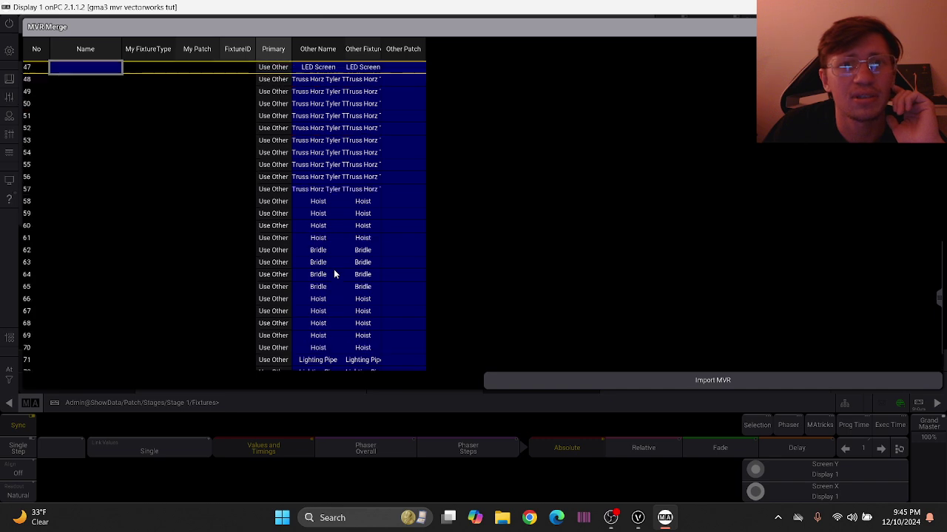
{"action": "key", "text": "Up"}
{"action": "key", "text": "Up"}
{"action": "key", "text": "Up"}
{"action": "key", "text": "Up"}
{"action": "key", "text": "Up"}
{"action": "key", "text": "Up"}
{"action": "key", "text": "Up"}
{"action": "key", "text": "Up"}
{"action": "key", "text": "Up"}
{"action": "key", "text": "Up"}
{"action": "key", "text": "Up"}
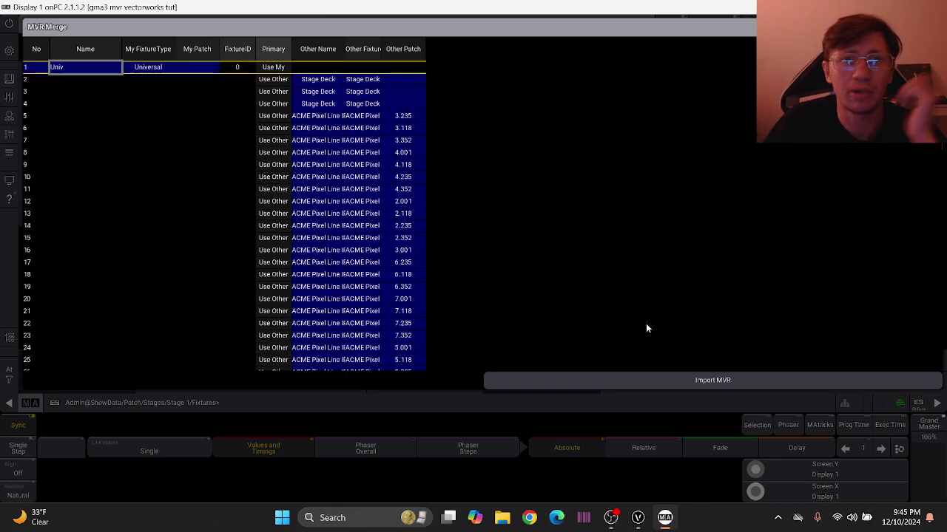
Confirm the MVR merge so the scene's fixtures are imported into the patch
{"action": "left_click", "coordinate": [667, 388]}
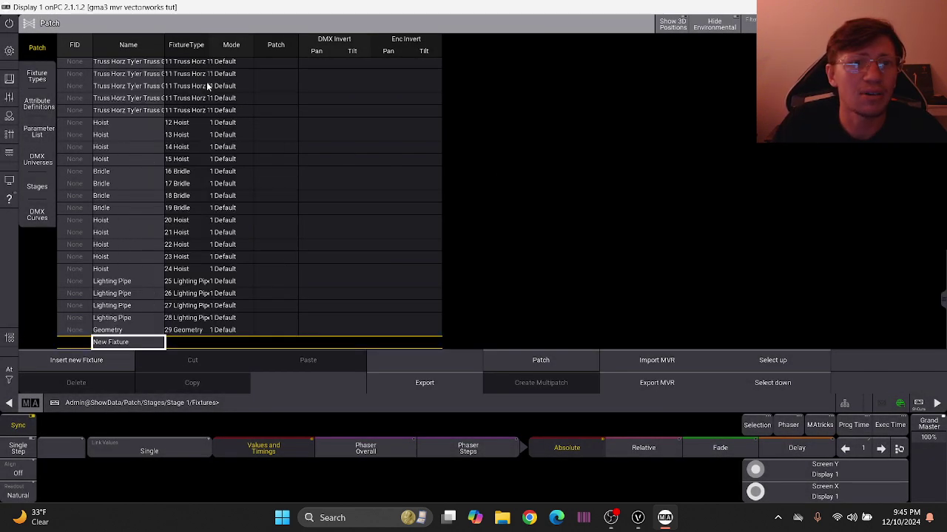
{"action": "key", "text": "Up"}
{"action": "key", "text": "Up"}
{"action": "key", "text": "Up"}
{"action": "key", "text": "Up"}
{"action": "key", "text": "Up"}
{"action": "key", "text": "Up"}
{"action": "key", "text": "Up"}
{"action": "key", "text": "Up"}
{"action": "key", "text": "Up"}
{"action": "key", "text": "Up"}
{"action": "key", "text": "Up"}
{"action": "key", "text": "Up"}
{"action": "key", "text": "Up"}
{"action": "key", "text": "Up"}
{"action": "key", "text": "Up"}
{"action": "key", "text": "Up"}
{"action": "key", "text": "Up"}
{"action": "key", "text": "Up"}
{"action": "key", "text": "Up"}
{"action": "key", "text": "Up"}
{"action": "key", "text": "Up"}
{"action": "key", "text": "Up"}
{"action": "key", "text": "Up"}
{"action": "key", "text": "Up"}
{"action": "key", "text": "Up"}
{"action": "key", "text": "Up"}
{"action": "key", "text": "Up"}
{"action": "key", "text": "Up"}
{"action": "key", "text": "Up"}
{"action": "key", "text": "Up"}
{"action": "key", "text": "Up"}
{"action": "key", "text": "Up"}
{"action": "key", "text": "Up"}
{"action": "key", "text": "Up"}
{"action": "key", "text": "Up"}
{"action": "key", "text": "Up"}
{"action": "key", "text": "Up"}
{"action": "key", "text": "Up"}
{"action": "key", "text": "Up"}
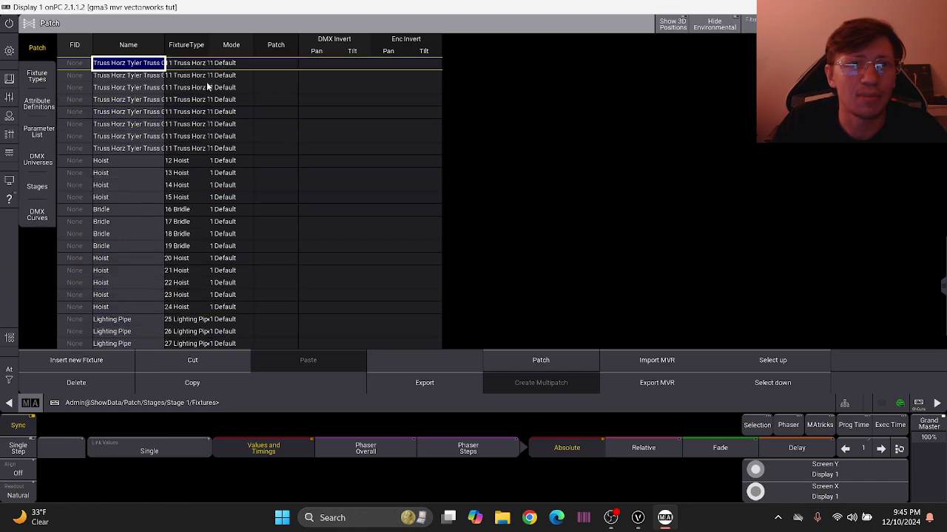
{"action": "key", "text": "Up"}
{"action": "key", "text": "Up"}
{"action": "key", "text": "Up"}
{"action": "key", "text": "Up"}
{"action": "key", "text": "Up"}
{"action": "key", "text": "Up"}
{"action": "key", "text": "Up"}
{"action": "key", "text": "Up"}
{"action": "key", "text": "Up"}
{"action": "key", "text": "Up"}
{"action": "key", "text": "Up"}
{"action": "key", "text": "Up"}
{"action": "key", "text": "Up"}
{"action": "key", "text": "Up"}
{"action": "key", "text": "Up"}
{"action": "key", "text": "Up"}
{"action": "key", "text": "Up"}
{"action": "key", "text": "Up"}
{"action": "key", "text": "Up"}
{"action": "key", "text": "Up"}
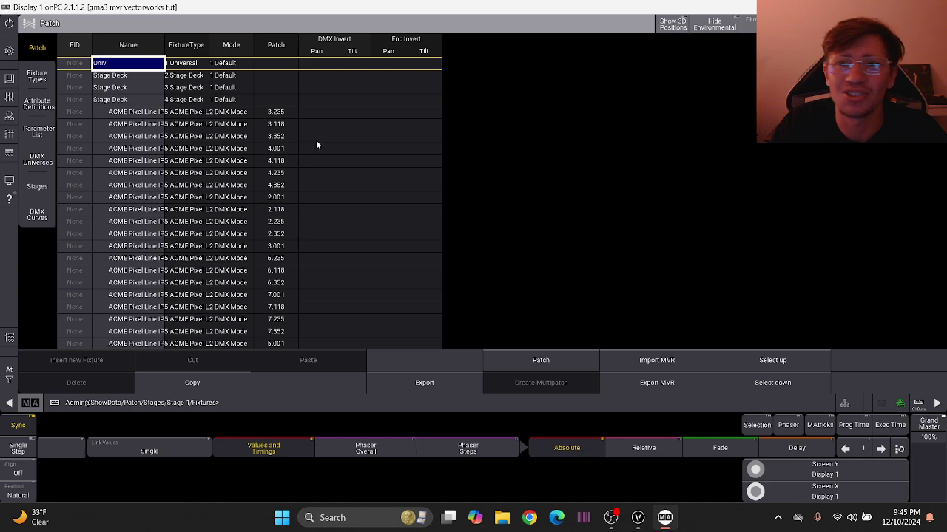
Hide scenery objects, sort by patch address and select the six universe-1 Perseo FID cells
{"action": "left_click", "coordinate": [724, 29]}
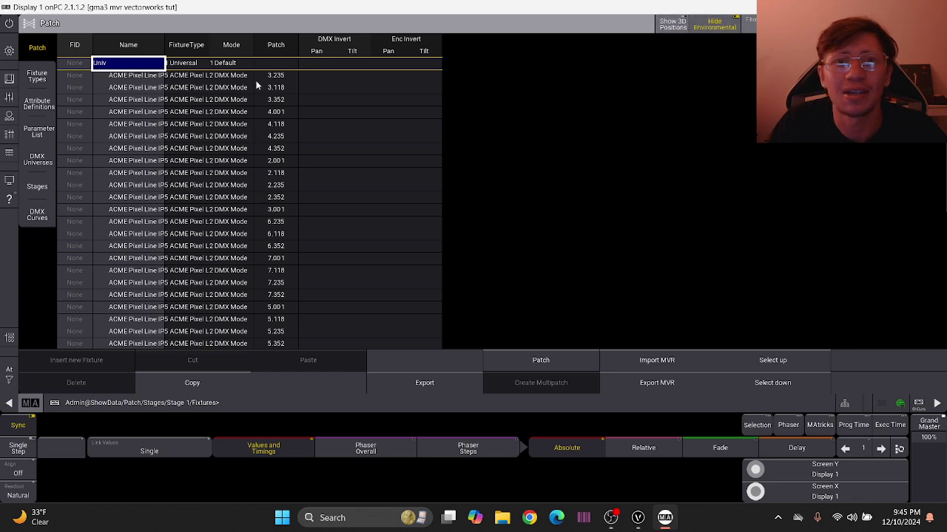
{"action": "key", "text": "Down"}
{"action": "key", "text": "Down"}
{"action": "key", "text": "Down"}
{"action": "key", "text": "Down"}
{"action": "key", "text": "Down"}
{"action": "key", "text": "Down"}
{"action": "key", "text": "Down"}
{"action": "key", "text": "Down"}
{"action": "key", "text": "Down"}
{"action": "key", "text": "Down"}
{"action": "key", "text": "Down"}
{"action": "key", "text": "Down"}
{"action": "key", "text": "Down"}
{"action": "key", "text": "Down"}
{"action": "key", "text": "Down"}
{"action": "key", "text": "Down"}
{"action": "key", "text": "Down"}
{"action": "key", "text": "Down"}
{"action": "key", "text": "Down"}
{"action": "key", "text": "Down"}
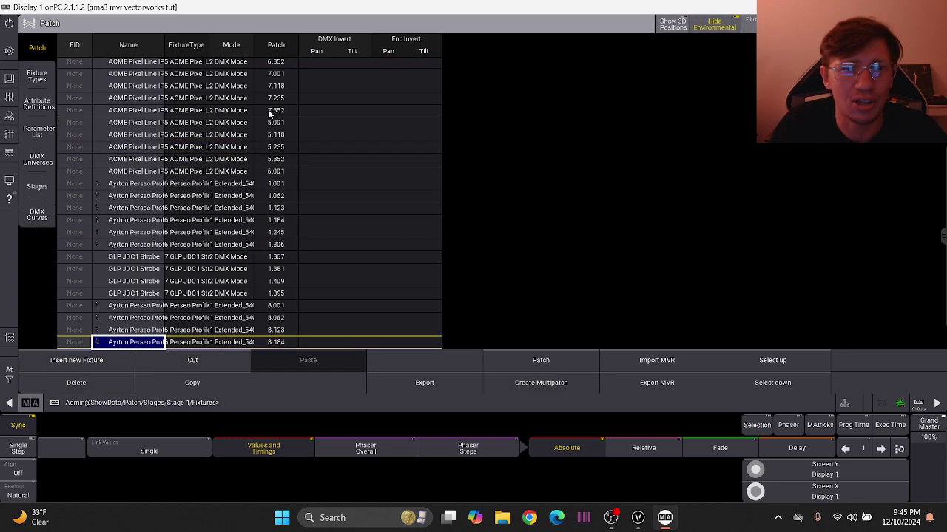
{"action": "key", "text": "Up"}
{"action": "key", "text": "Up"}
{"action": "key", "text": "Up"}
{"action": "key", "text": "Up"}
{"action": "key", "text": "Up"}
{"action": "key", "text": "Up"}
{"action": "key", "text": "Up"}
{"action": "key", "text": "Up"}
{"action": "key", "text": "Up"}
{"action": "key", "text": "Up"}
{"action": "key", "text": "Up"}
{"action": "key", "text": "Up"}
{"action": "key", "text": "Up"}
{"action": "key", "text": "Up"}
{"action": "key", "text": "Up"}
{"action": "key", "text": "Up"}
{"action": "key", "text": "Up"}
{"action": "key", "text": "Up"}
{"action": "key", "text": "Up"}
{"action": "key", "text": "Up"}
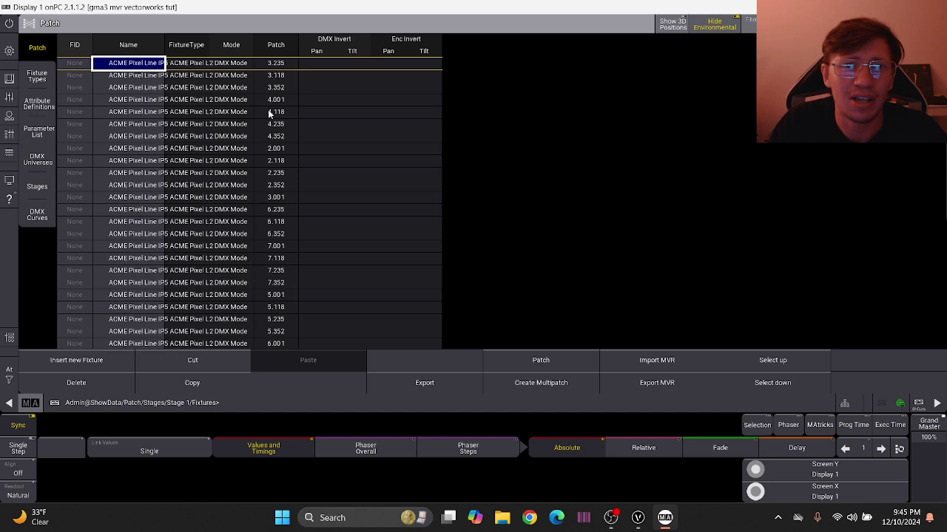
{"action": "key", "text": "Down"}
{"action": "key", "text": "Down"}
{"action": "key", "text": "Down"}
{"action": "key", "text": "Down"}
{"action": "key", "text": "Down"}
{"action": "key", "text": "Down"}
{"action": "key", "text": "Down"}
{"action": "key", "text": "Down"}
{"action": "key", "text": "Down"}
{"action": "key", "text": "Down"}
{"action": "key", "text": "Down"}
{"action": "key", "text": "Down"}
{"action": "key", "text": "Down"}
{"action": "key", "text": "Down"}
{"action": "key", "text": "Down"}
{"action": "key", "text": "Down"}
{"action": "key", "text": "Down"}
{"action": "key", "text": "Down"}
{"action": "key", "text": "Down"}
{"action": "key", "text": "Down"}
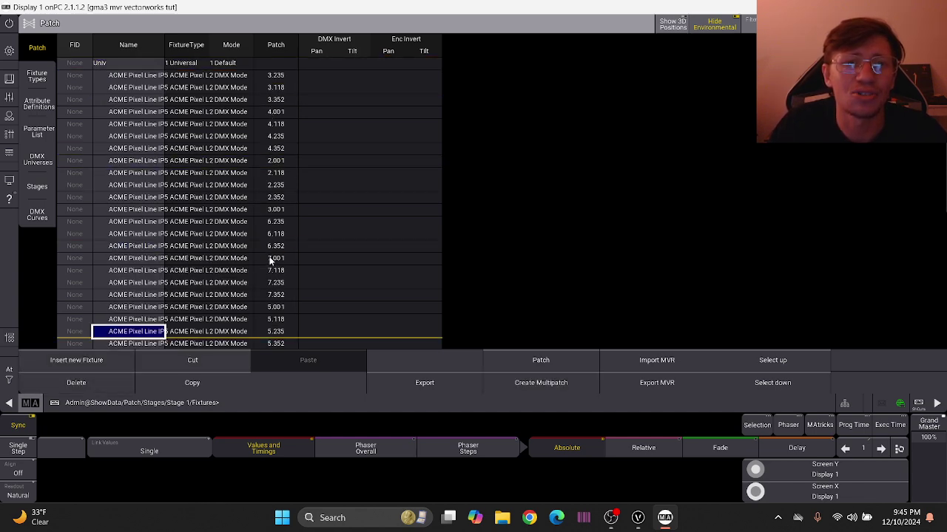
{"action": "key", "text": "Up"}
{"action": "key", "text": "Up"}
{"action": "key", "text": "Up"}
{"action": "key", "text": "Up"}
{"action": "key", "text": "Up"}
{"action": "key", "text": "Up"}
{"action": "key", "text": "Up"}
{"action": "key", "text": "Up"}
{"action": "key", "text": "Up"}
{"action": "key", "text": "Up"}
{"action": "key", "text": "Up"}
{"action": "key", "text": "Up"}
{"action": "key", "text": "Up"}
{"action": "key", "text": "Up"}
{"action": "key", "text": "Up"}
{"action": "key", "text": "Up"}
{"action": "key", "text": "Up"}
{"action": "key", "text": "Up"}
{"action": "key", "text": "Up"}
{"action": "key", "text": "Up"}
{"action": "key", "text": "Up"}
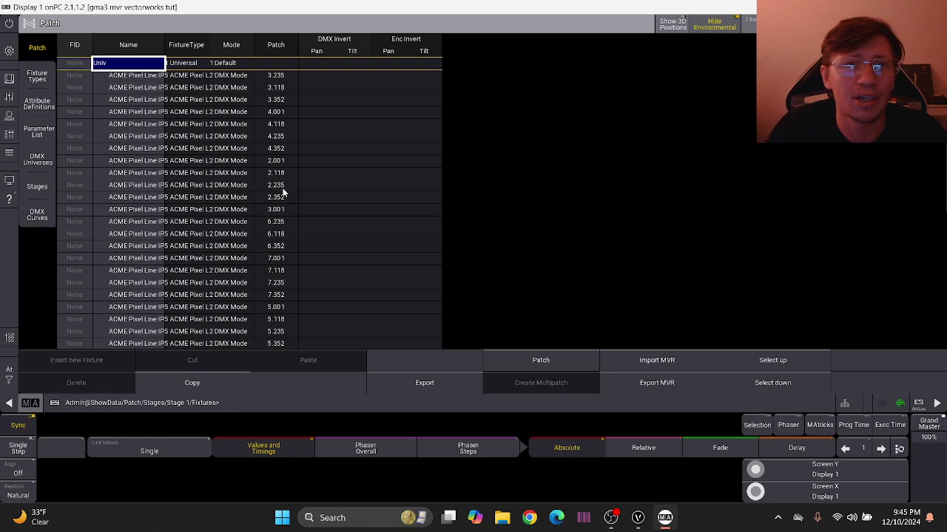
{"action": "left_click", "coordinate": [280, 51]}
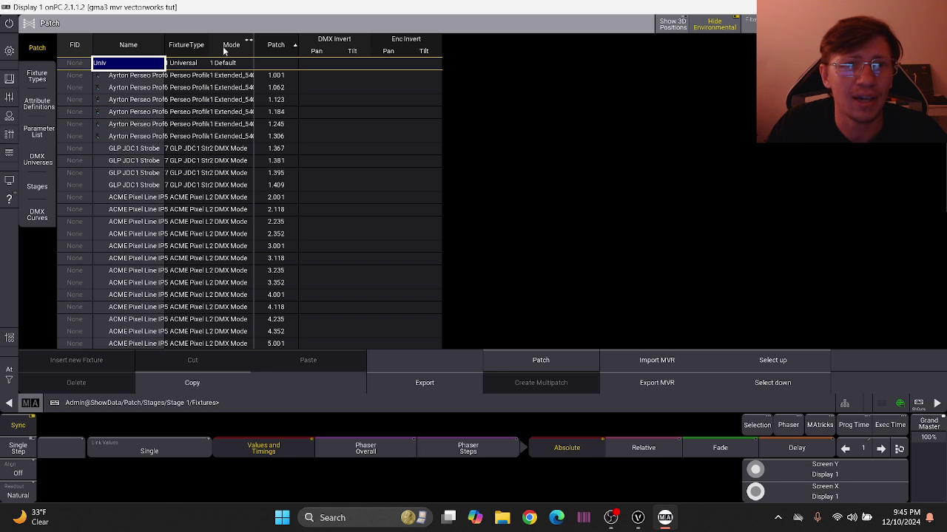
{"action": "left_click_drag", "start_coordinate": [72, 76], "coordinate": [88, 141]}
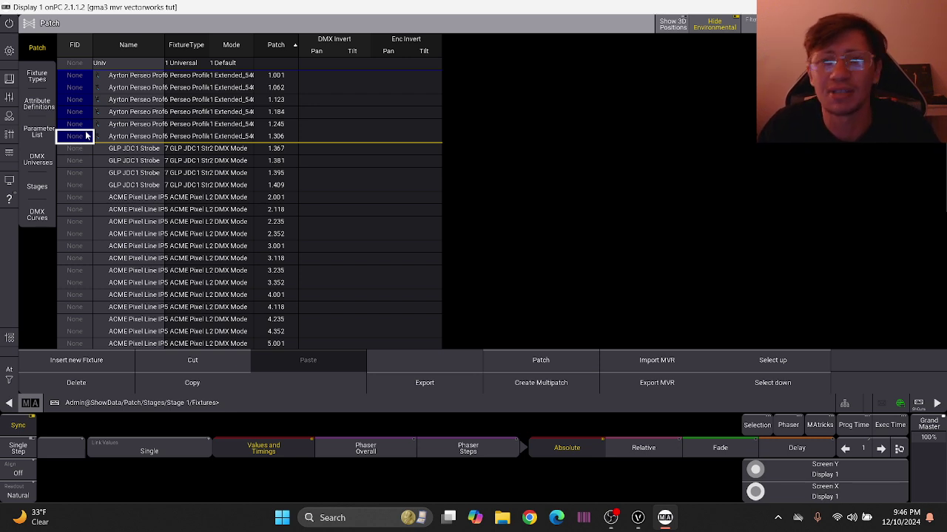
Give the six Perseo rows FIDs 101–106 and the four GLP JDC1 strobes 201–204
{"action": "left_click", "coordinate": [86, 135]}
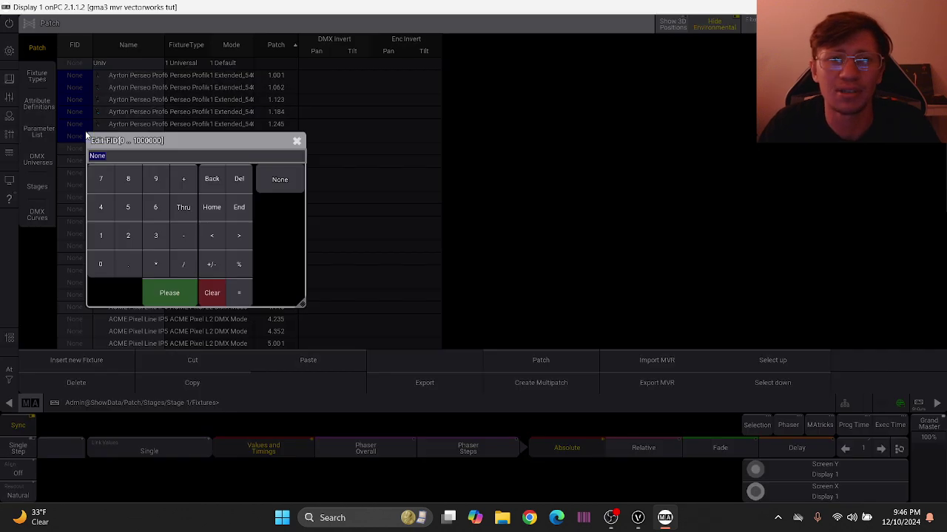
{"action": "type", "text": "101"}
{"action": "key", "text": "Return"}
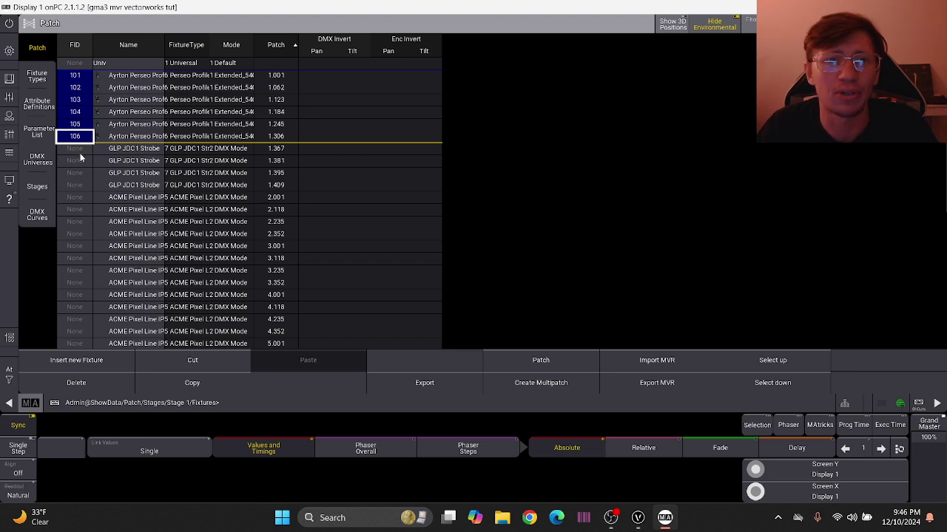
{"action": "left_click_drag", "start_coordinate": [81, 159], "coordinate": [81, 188]}
{"action": "left_click", "coordinate": [82, 187]}
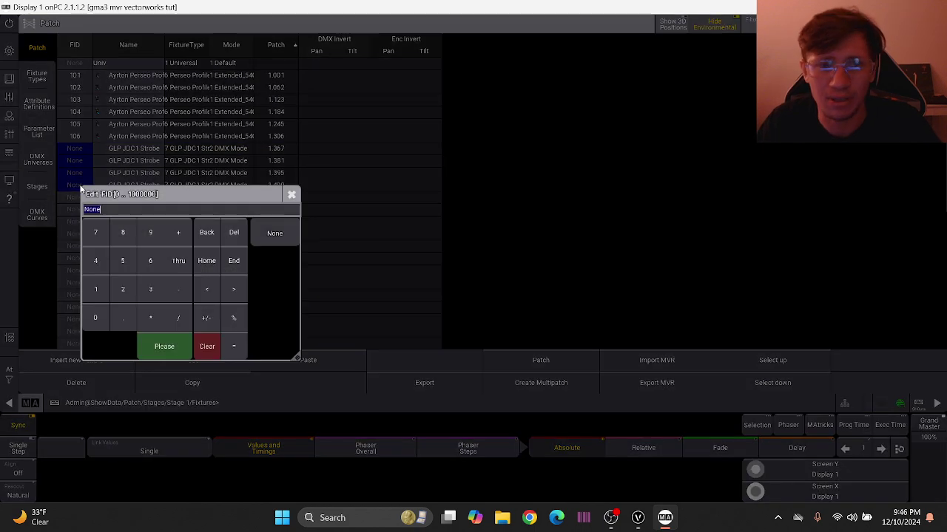
{"action": "key", "text": "Return"}
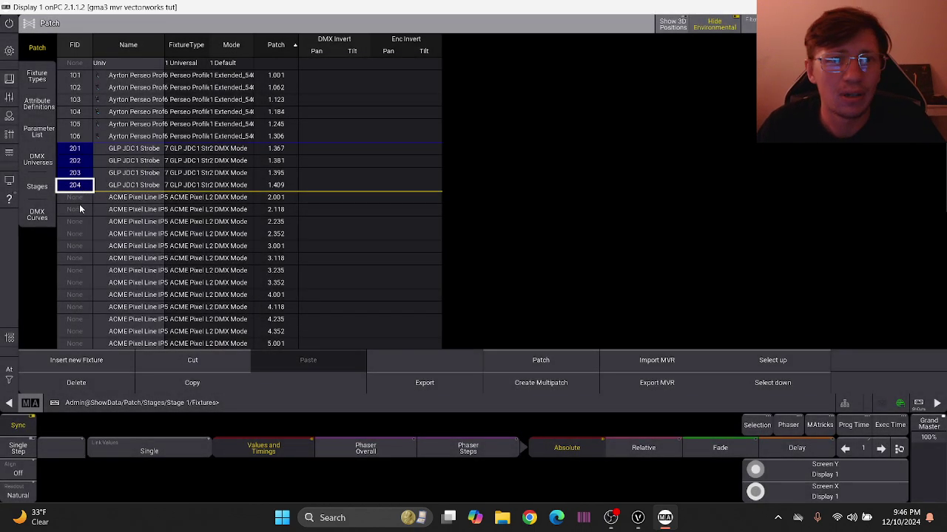
Number the ACME Pixel Lines from 308 and the second Perseo set 1101–1106, then leave the patch
{"action": "left_click_drag", "start_coordinate": [77, 240], "coordinate": [83, 259]}
{"action": "left_click", "coordinate": [85, 260]}
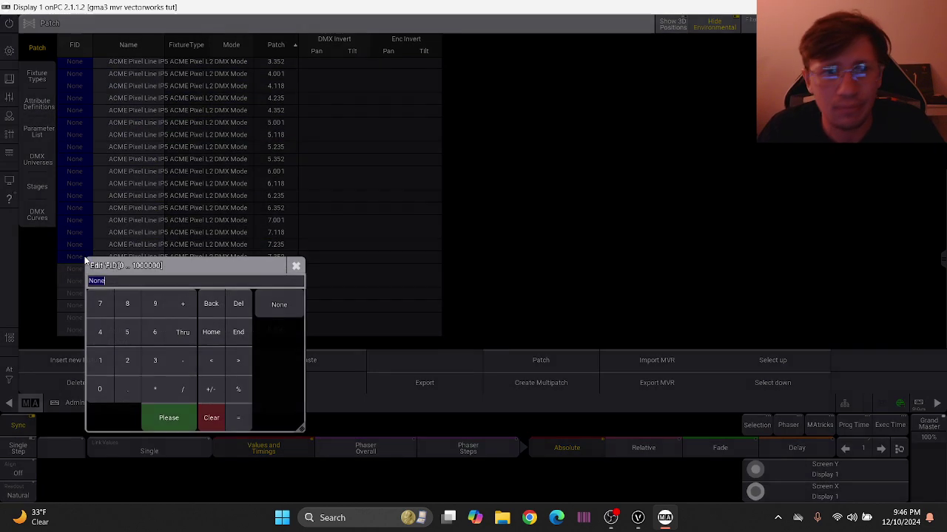
{"action": "type", "text": "308"}
{"action": "key", "text": "Return"}
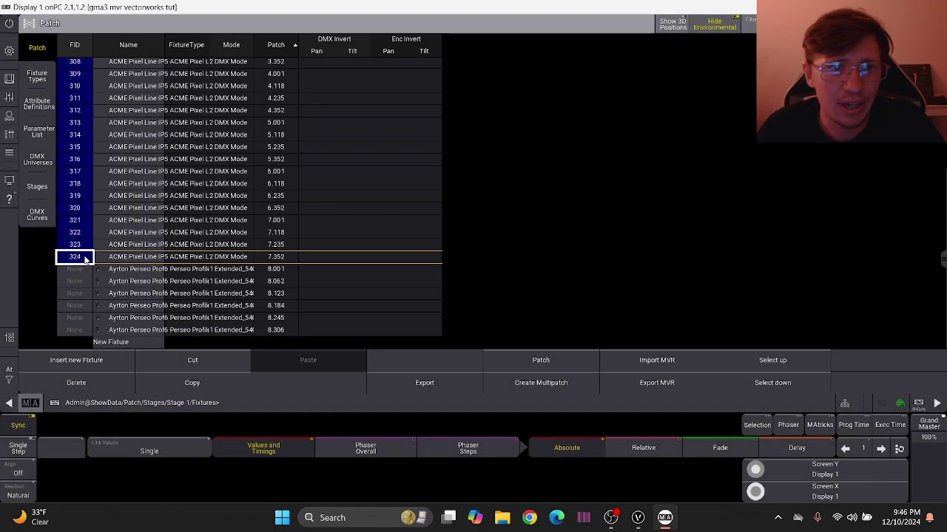
{"action": "left_click_drag", "start_coordinate": [82, 276], "coordinate": [78, 331]}
{"action": "left_click", "coordinate": [78, 331]}
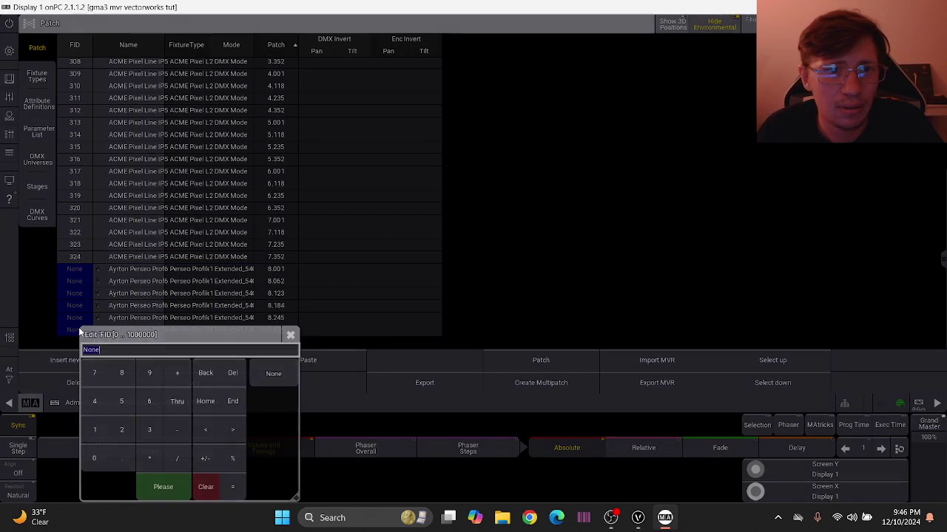
{"action": "type", "text": "1101"}
{"action": "key", "text": "Return"}
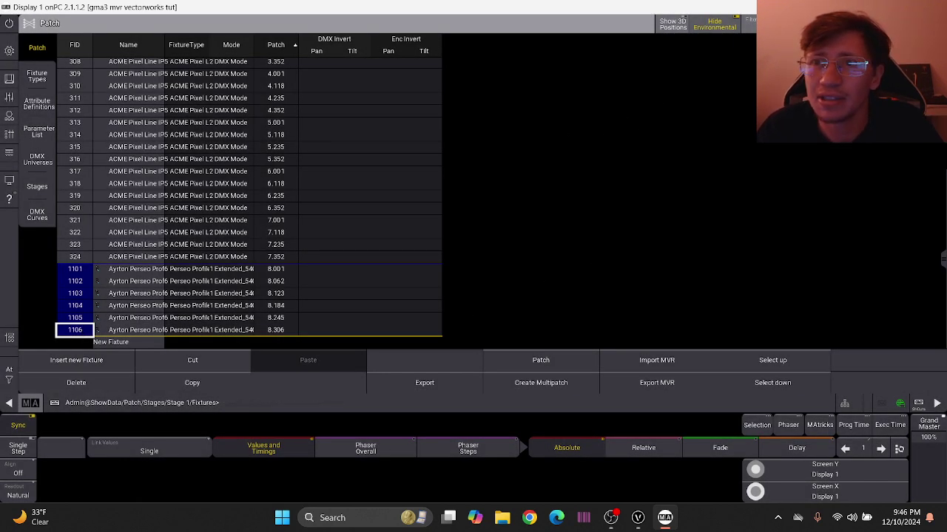
{"action": "key", "text": "Escape"}
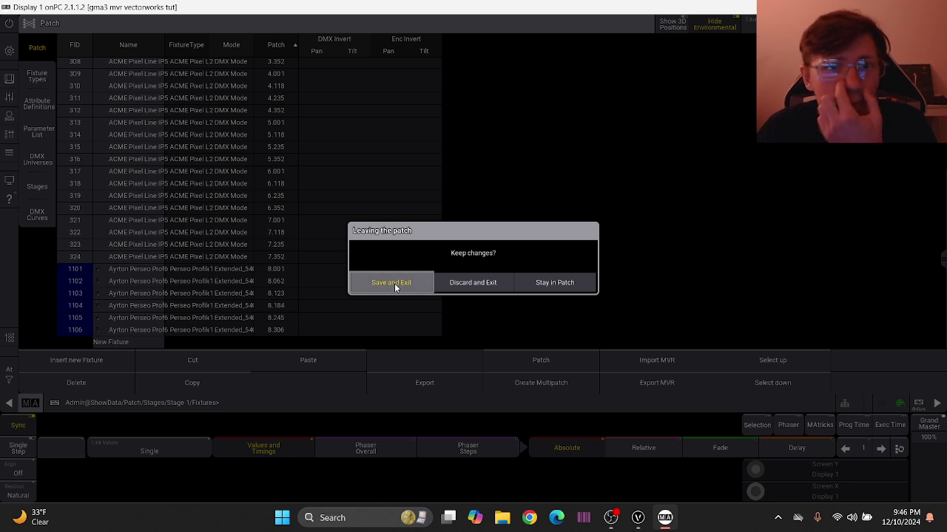
Save and exit the patch, then zoom in on the LOUD stage in the 3D view
{"action": "left_click", "coordinate": [392, 283]}
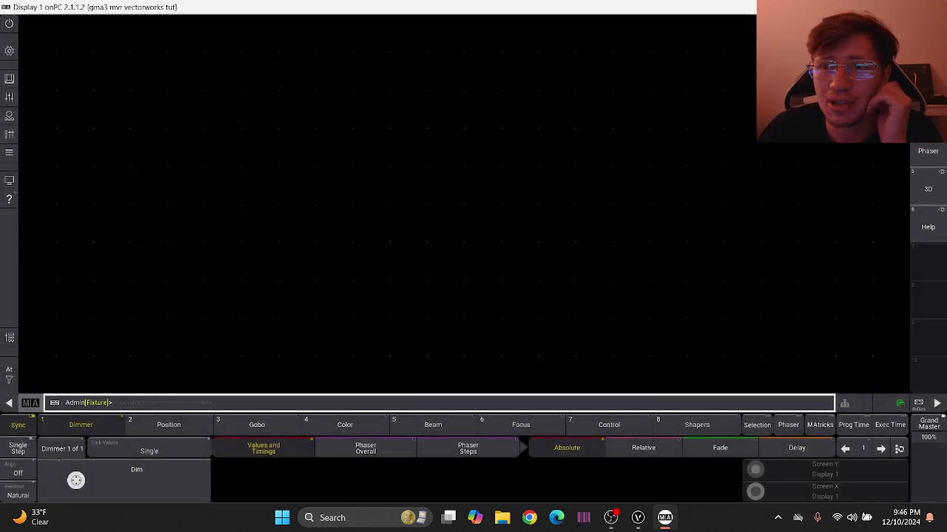
{"action": "left_click", "coordinate": [915, 194]}
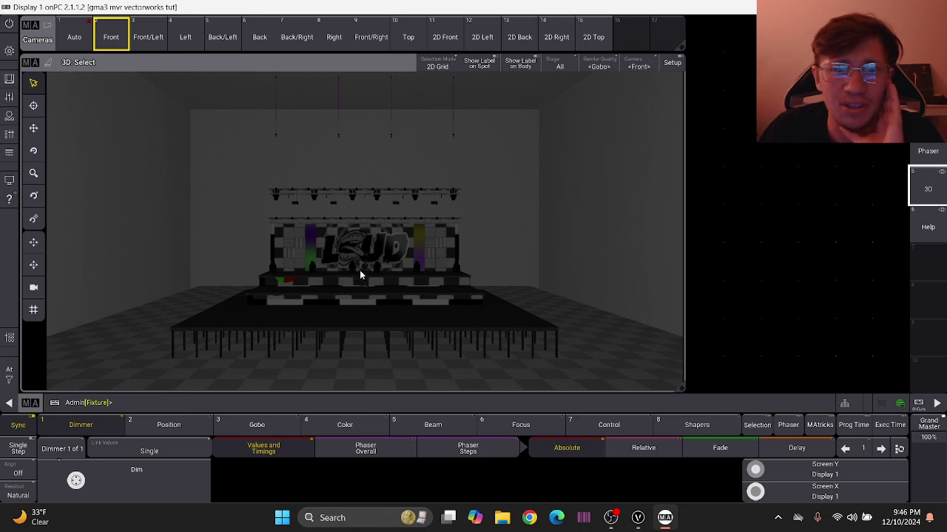
{"action": "scroll", "coordinate": [360, 270], "scroll_direction": "up", "scroll_amount": 5}
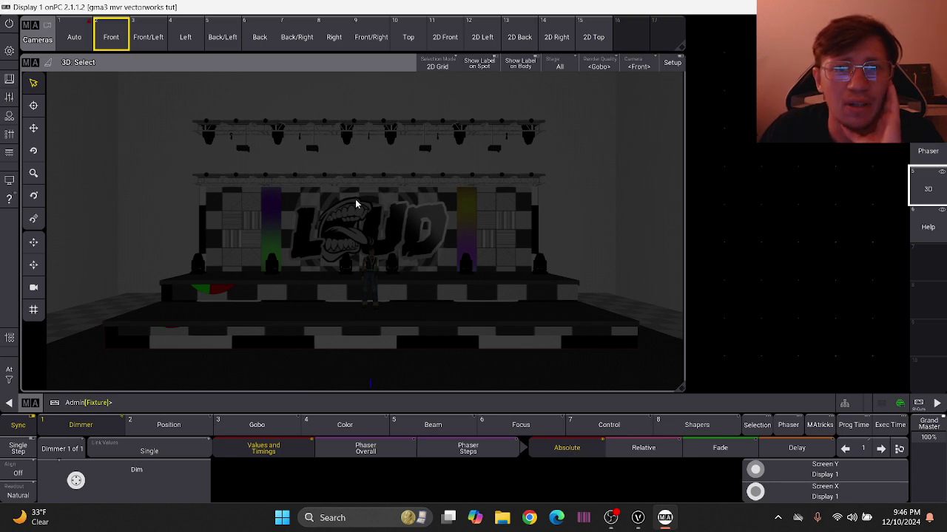
{"action": "left_click", "coordinate": [702, 31]}
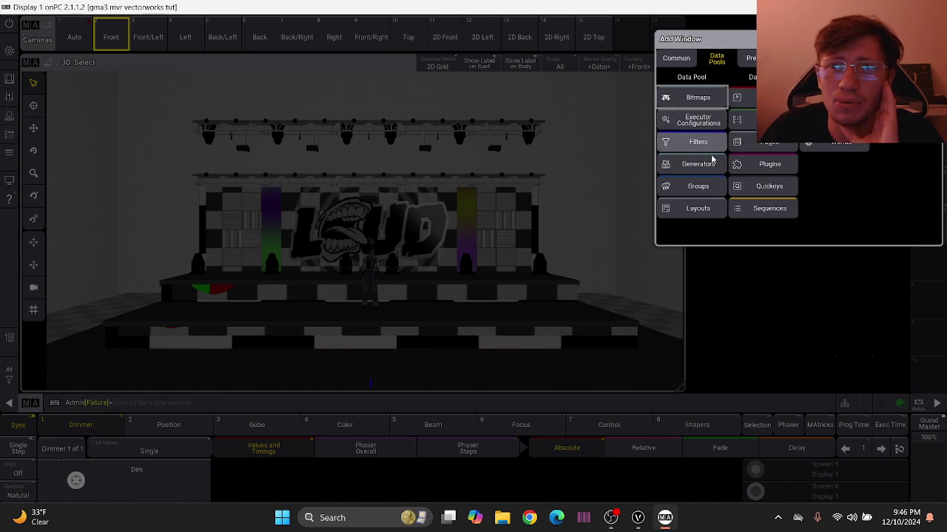
Add a Groups pool and store fixtures 101 thru 106 as group 1 named 'FLY FR'
{"action": "left_click", "coordinate": [707, 185]}
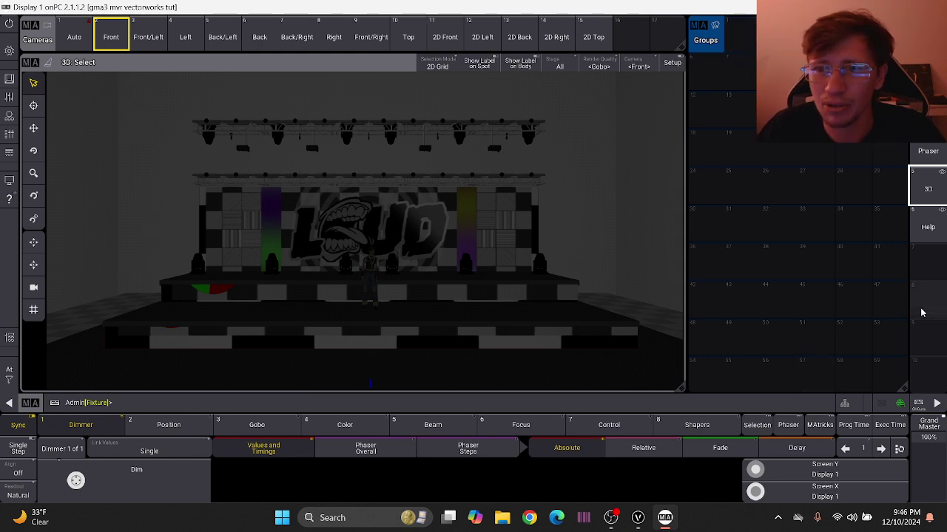
{"action": "left_click", "coordinate": [917, 408]}
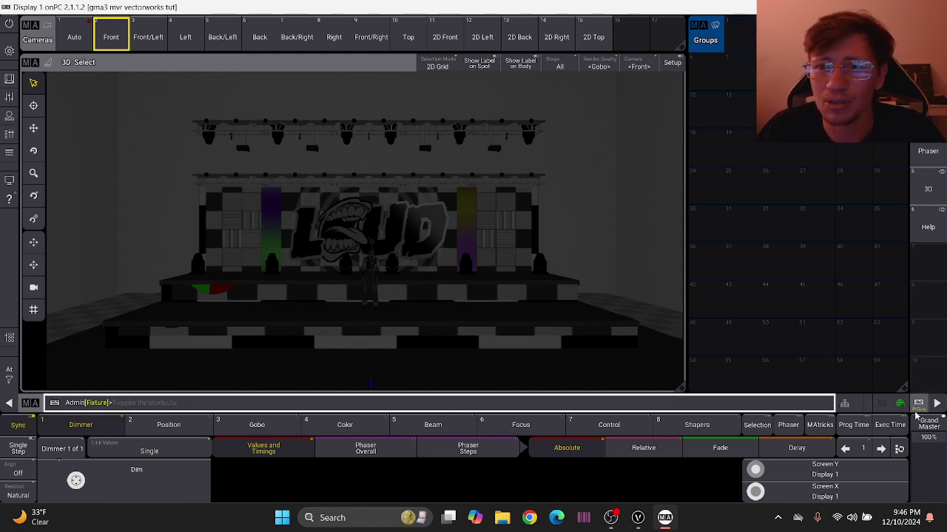
{"action": "left_click", "coordinate": [753, 51]}
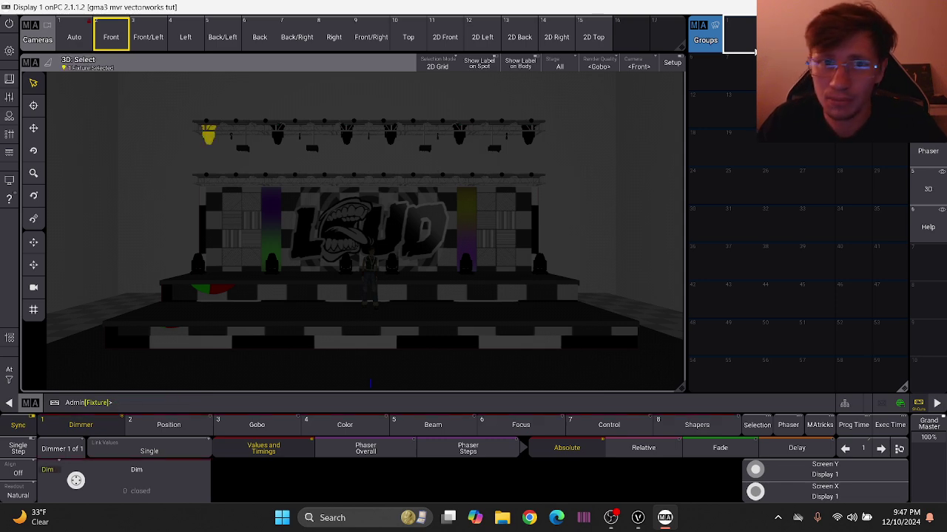
{"action": "key", "text": "Escape"}
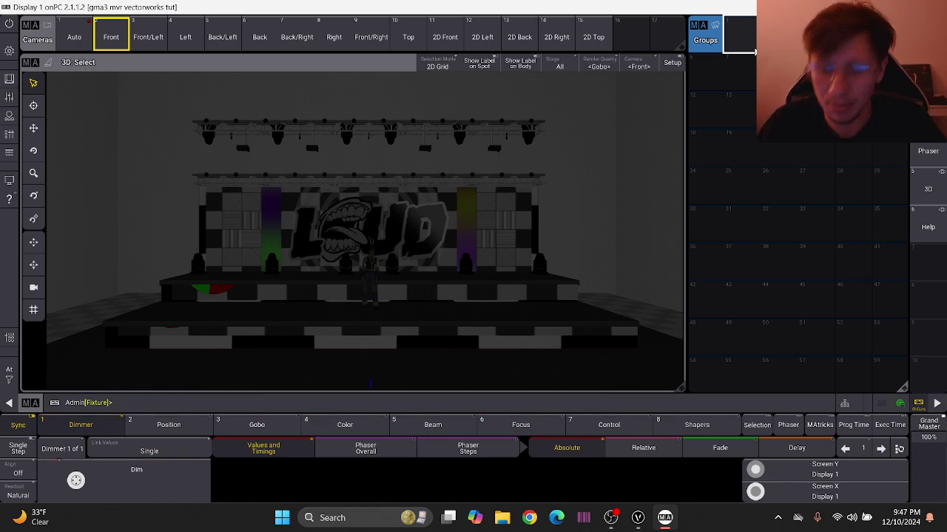
{"action": "type", "text": "101"}
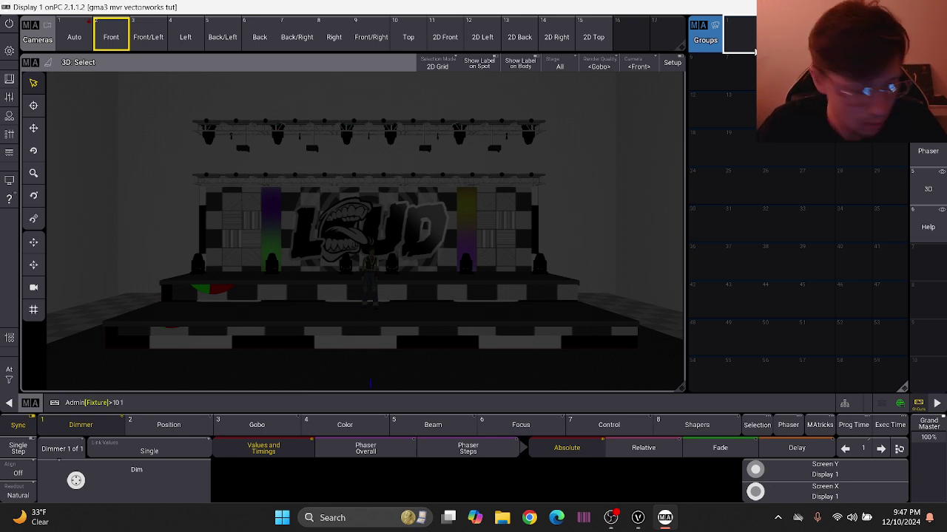
{"action": "type", "text": " thru 106"}
{"action": "key", "text": "Return"}
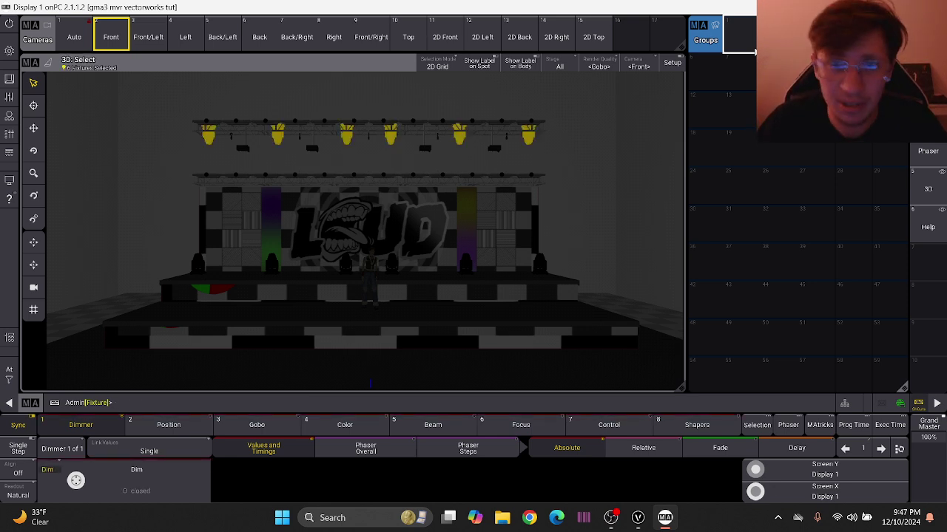
{"action": "left_click", "coordinate": [745, 26]}
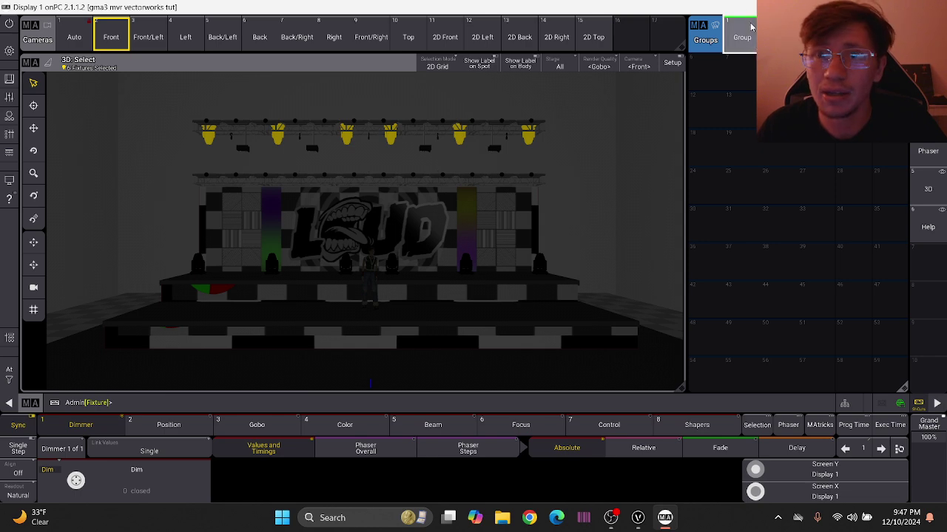
{"action": "right_click", "coordinate": [746, 31]}
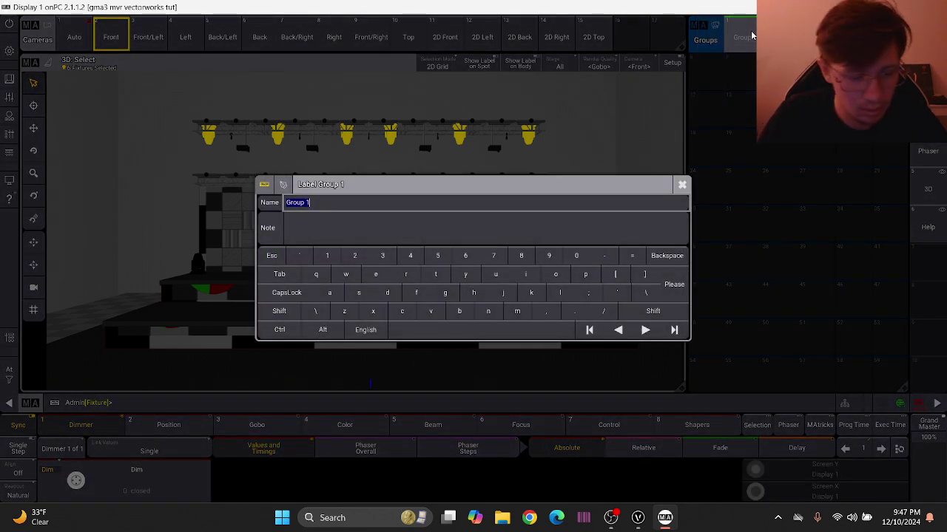
{"action": "type", "text": "FLY FR"}
{"action": "key", "text": "Return"}
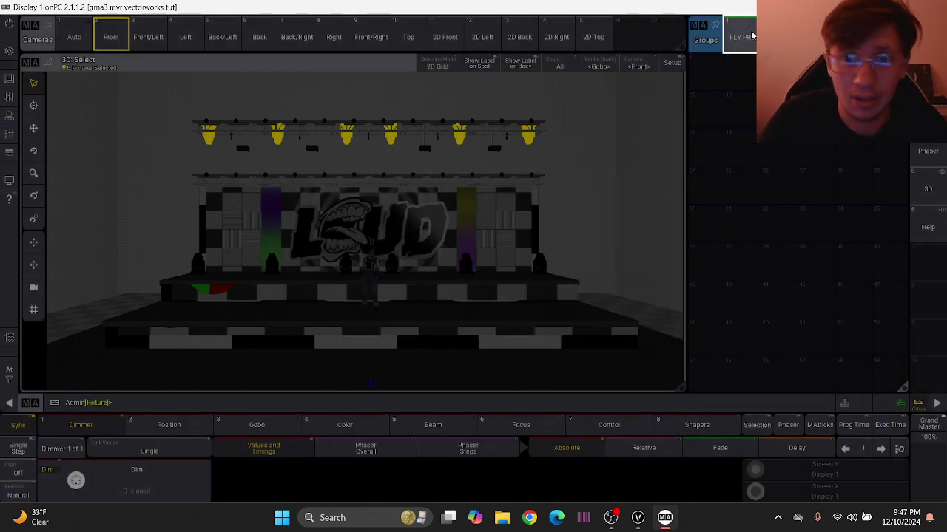
Store fixtures 1101 thru 1106 as group 2 named 'FLOOR PAR'
{"action": "left_click", "coordinate": [606, 101]}
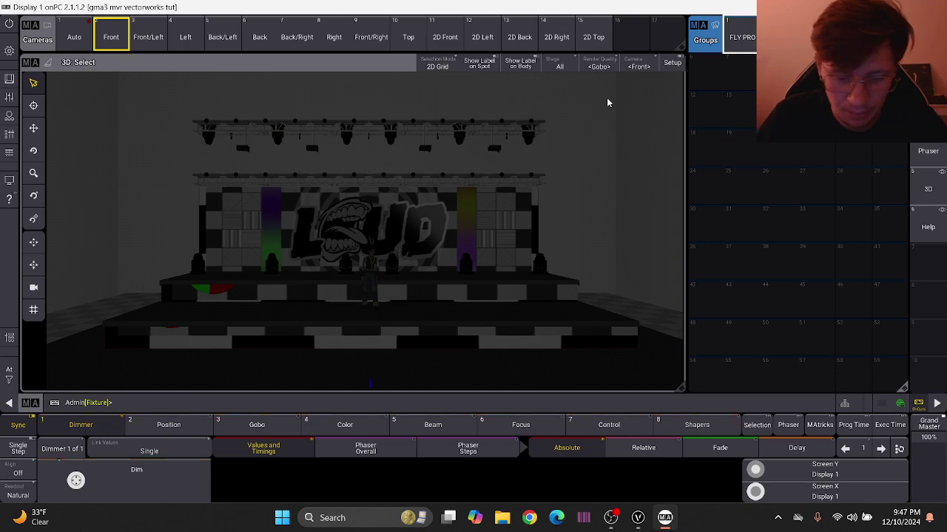
{"action": "type", "text": "1101"}
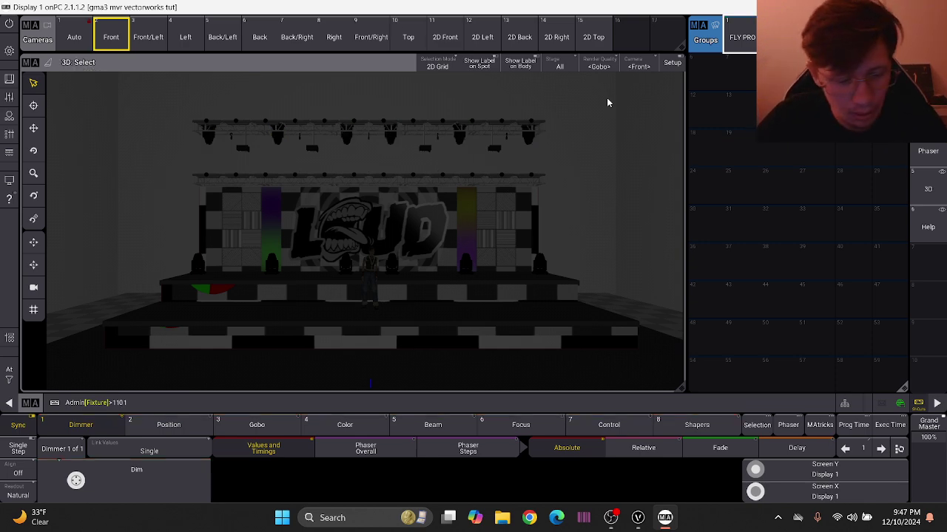
{"action": "type", "text": " thru 1106"}
{"action": "key", "text": "Return"}
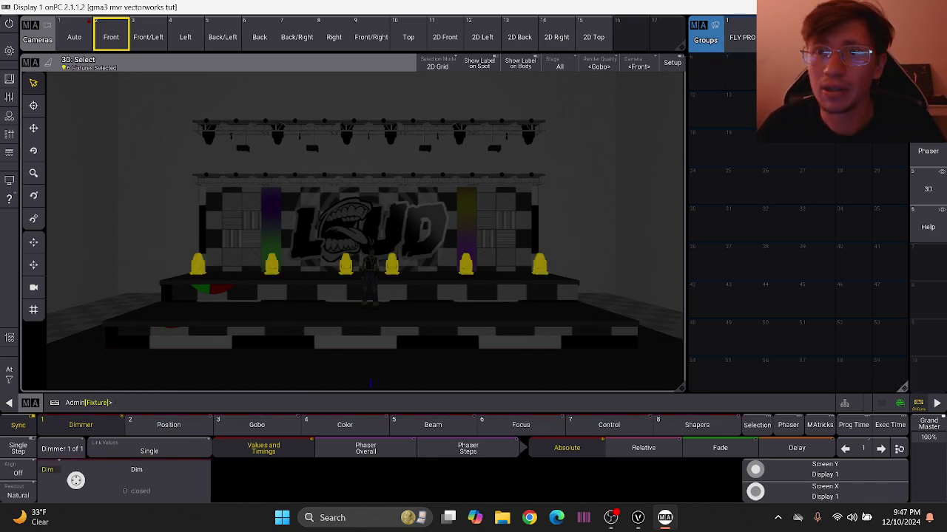
{"action": "left_click", "coordinate": [778, 35]}
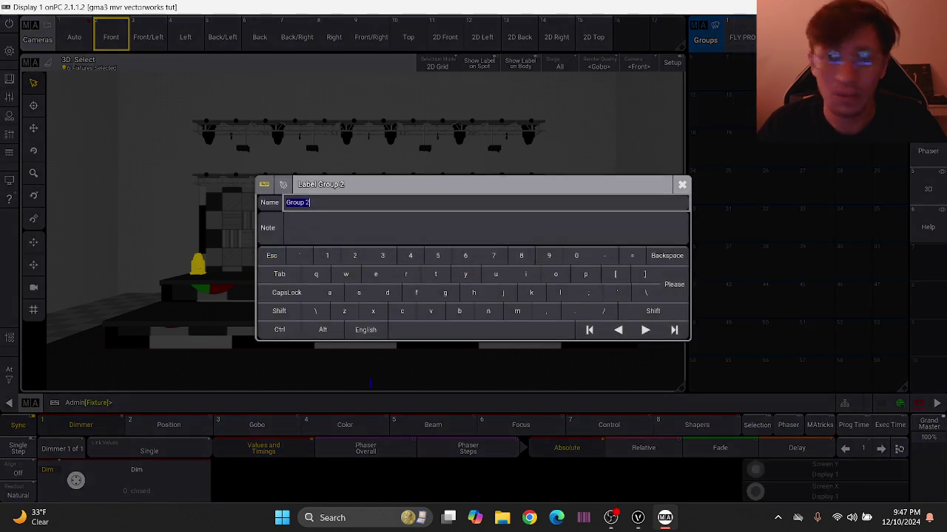
{"action": "type", "text": "FLOOR P"}
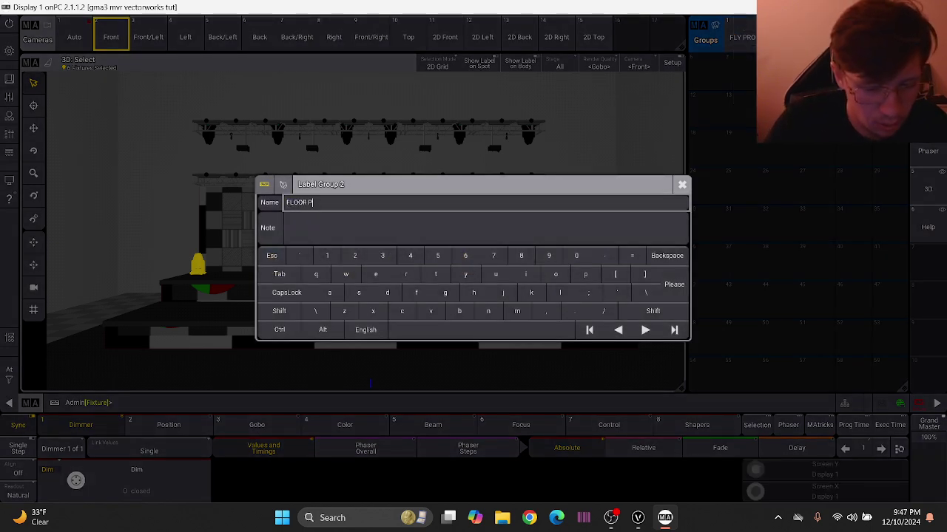
{"action": "type", "text": "AR"}
{"action": "key", "text": "Return"}
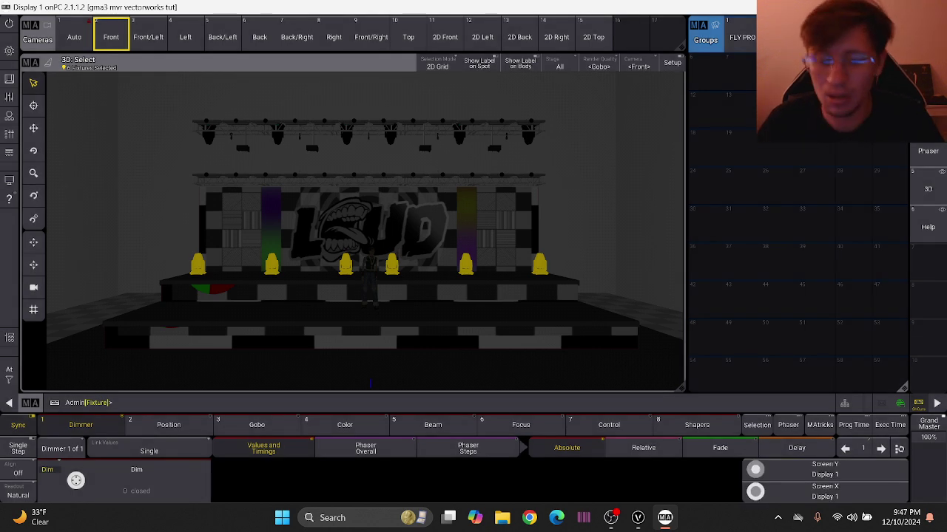
Select fixtures 201 thru 204 and name group 3 'STROBES'
{"action": "type", "text": "201"}
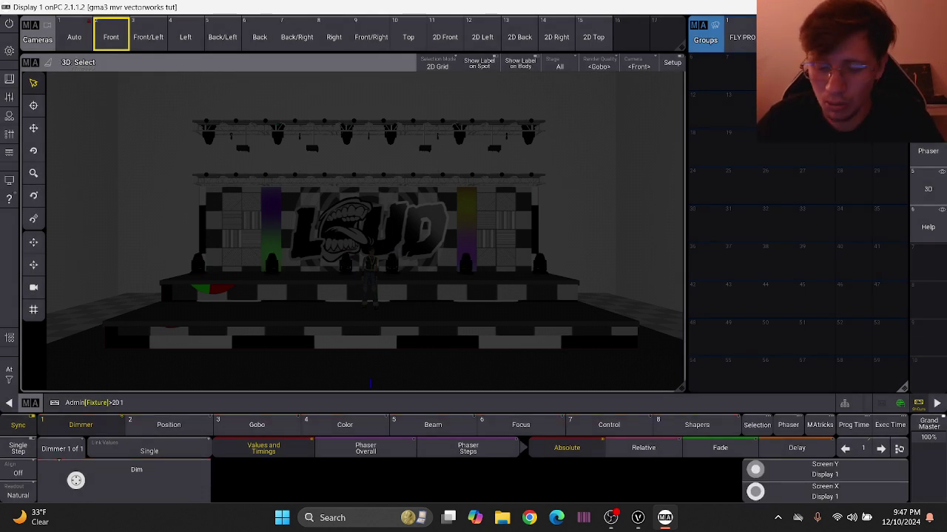
{"action": "type", "text": " Thru"}
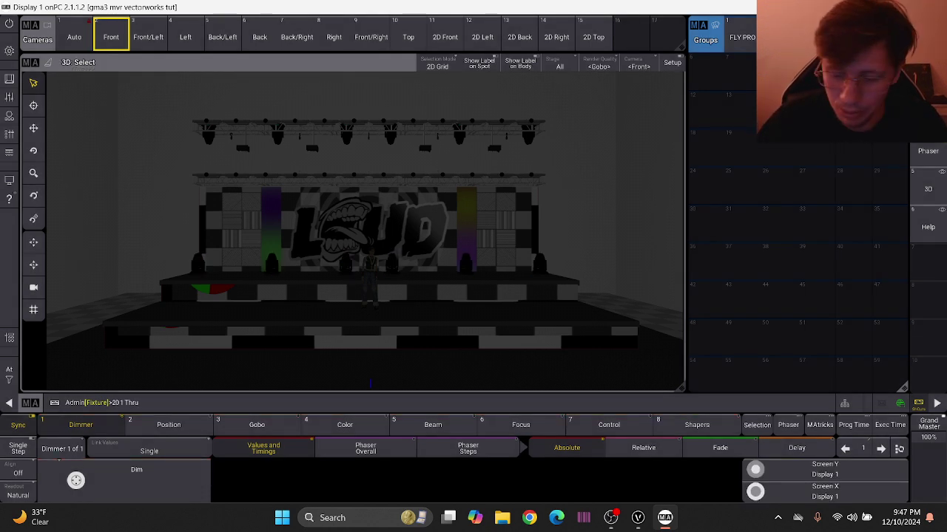
{"action": "type", "text": " 204"}
{"action": "key", "text": "Return"}
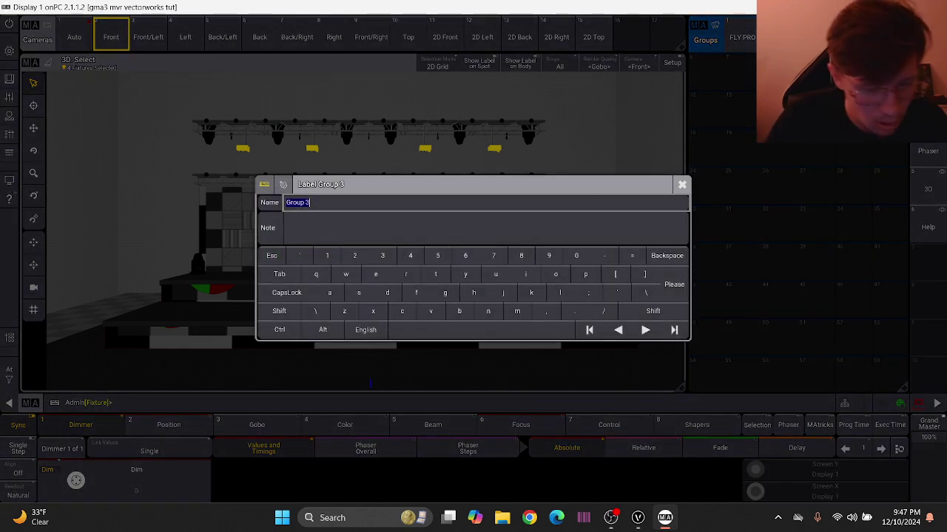
{"action": "type", "text": "STROBES"}
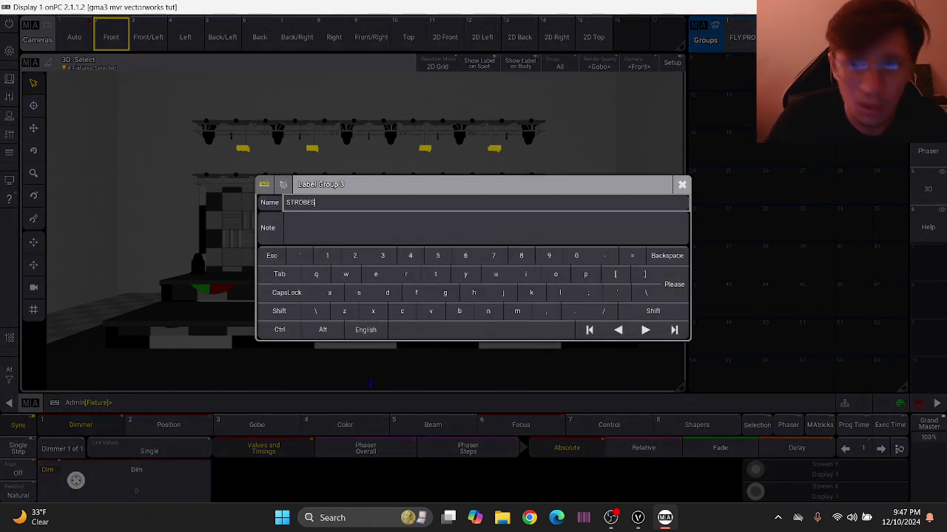
{"action": "key", "text": "Return"}
Store upper-truss fixtures 301 thru 324 as group 4 named 'PIXEL BAR'
{"action": "key", "text": "Escape"}
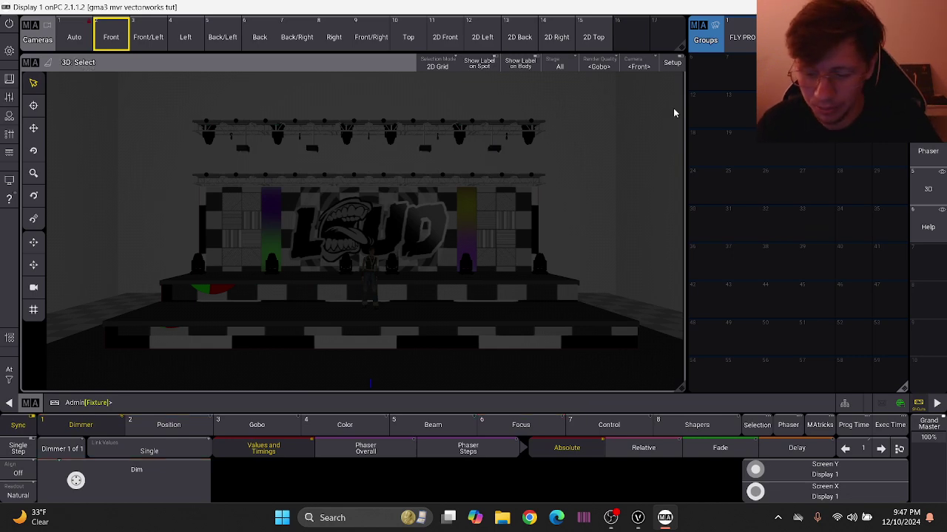
{"action": "type", "text": "t324"}
{"action": "key", "text": "Return"}
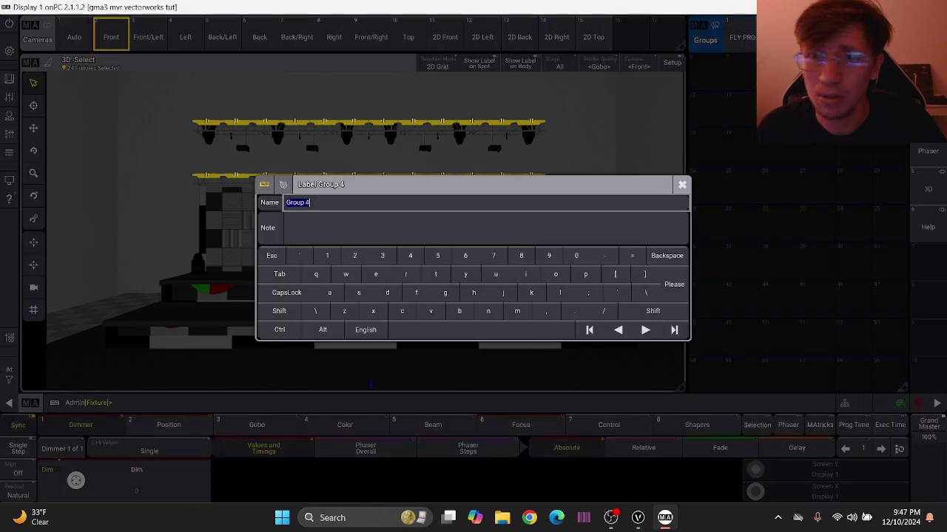
{"action": "type", "text": "PIZ"}
{"action": "key", "text": "BackSpace"}
{"action": "type", "text": "XEL BAR"}
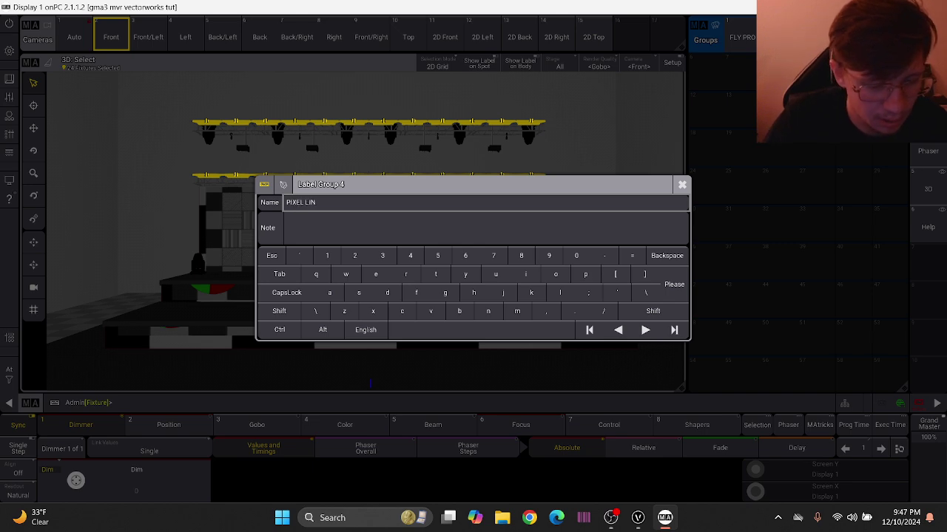
{"action": "key", "text": "Return"}
{"action": "key", "text": "Escape"}
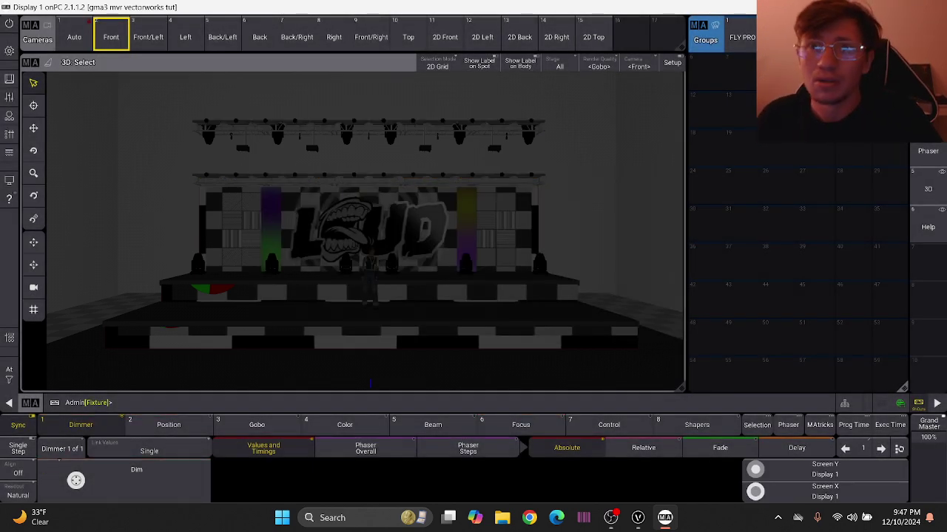
Select the six overhead spots and set 3D render quality to High Shadow High Haze
{"action": "left_click", "coordinate": [742, 37]}
{"action": "left_click", "coordinate": [599, 65]}
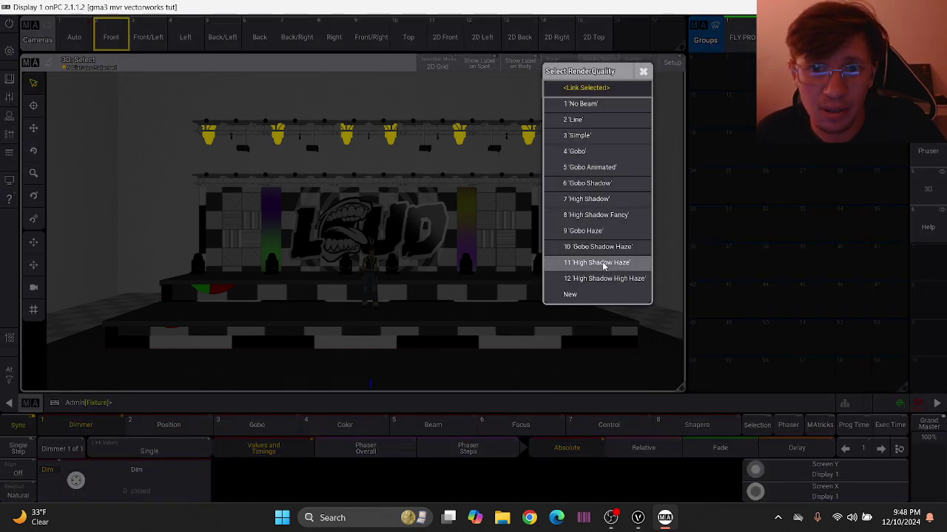
{"action": "left_click", "coordinate": [607, 278]}
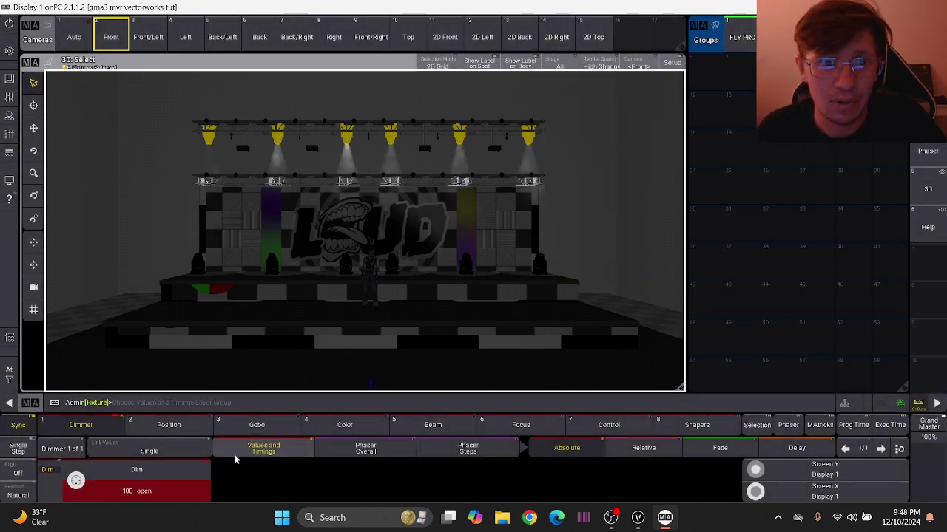
Adjust the overhead spots' pan and tilt with the encoder
{"action": "left_click", "coordinate": [169, 426]}
{"action": "scroll", "coordinate": [251, 480], "scroll_direction": "up", "scroll_amount": 3}
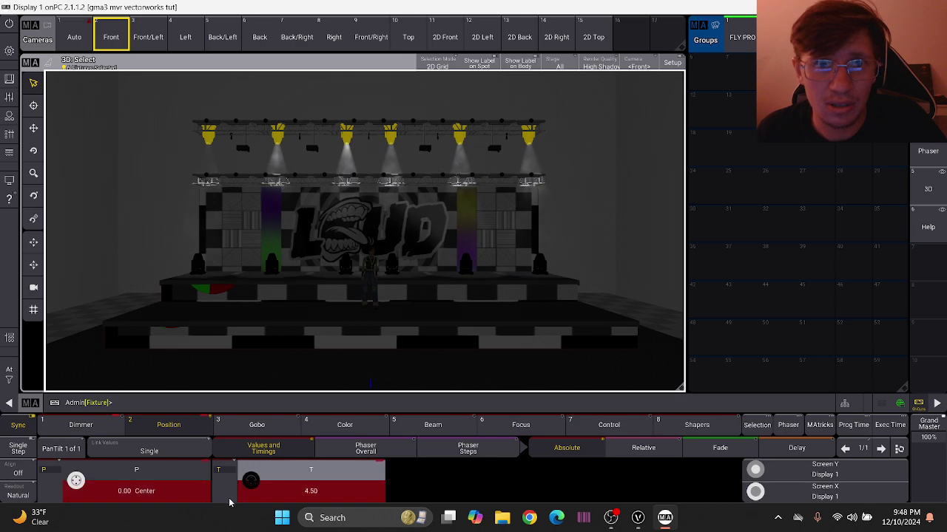
{"action": "scroll", "coordinate": [283, 467], "scroll_direction": "down", "scroll_amount": 3}
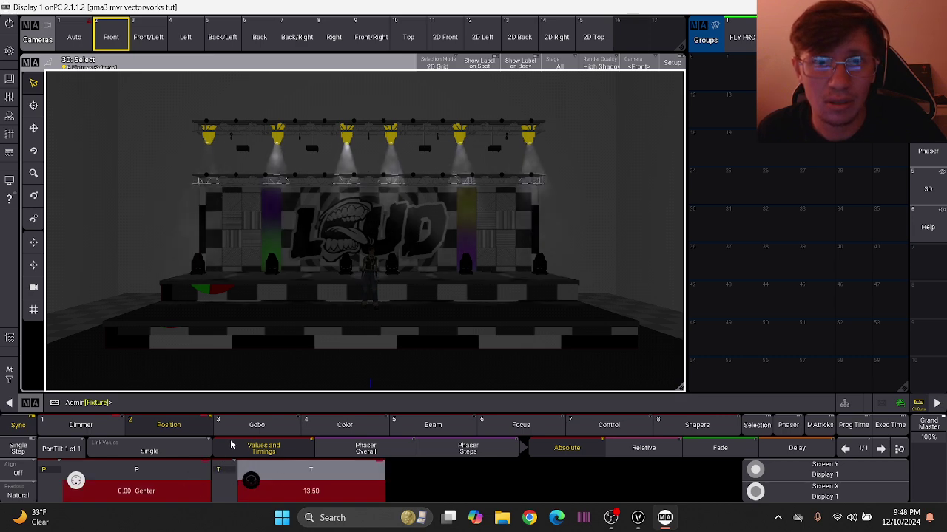
{"action": "scroll", "coordinate": [251, 481], "scroll_direction": "up", "scroll_amount": 15}
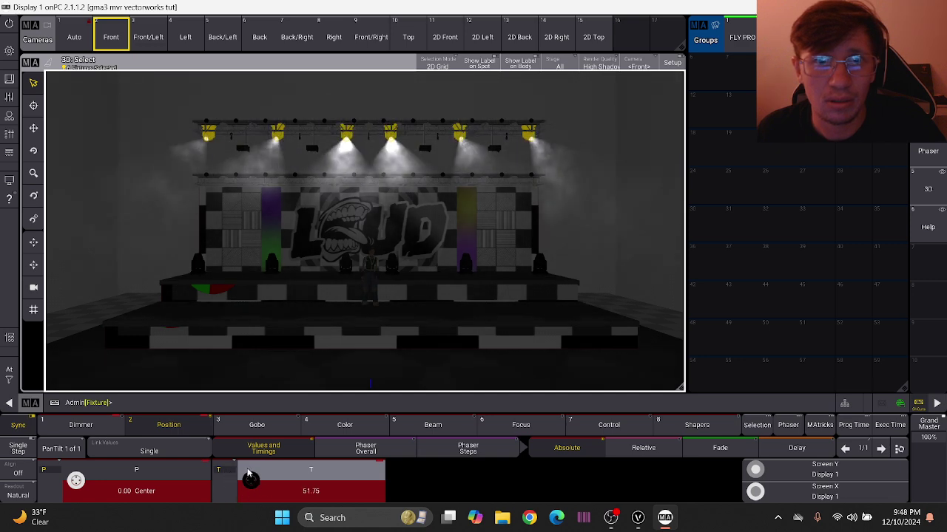
Select the six floor spots and tilt their beams outward with the encoder
{"action": "left_click", "coordinate": [705, 110]}
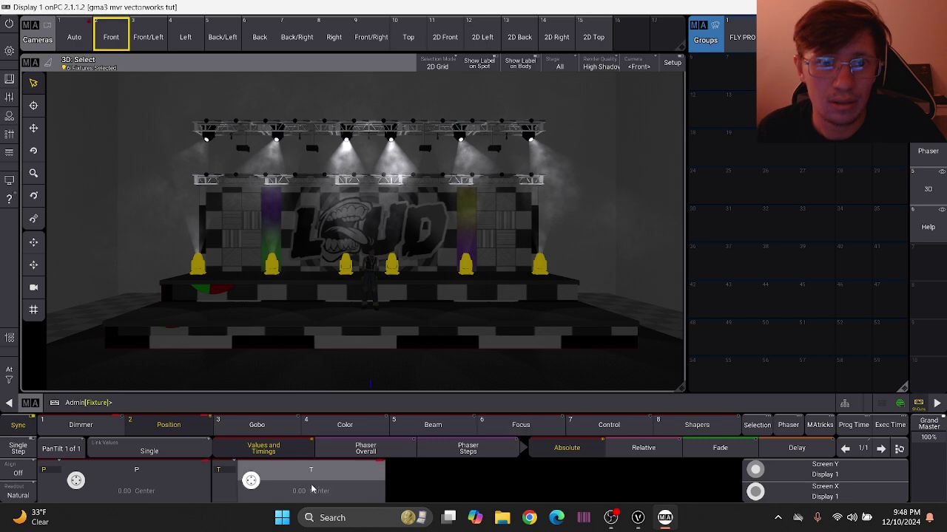
{"action": "scroll", "coordinate": [250, 480], "scroll_direction": "up", "scroll_amount": 20}
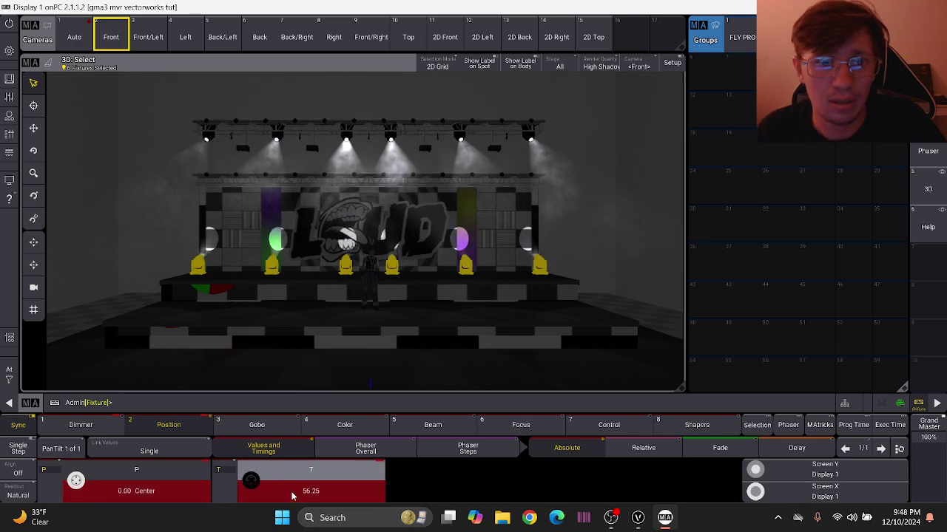
{"action": "scroll", "coordinate": [276, 488], "scroll_direction": "down", "scroll_amount": 6}
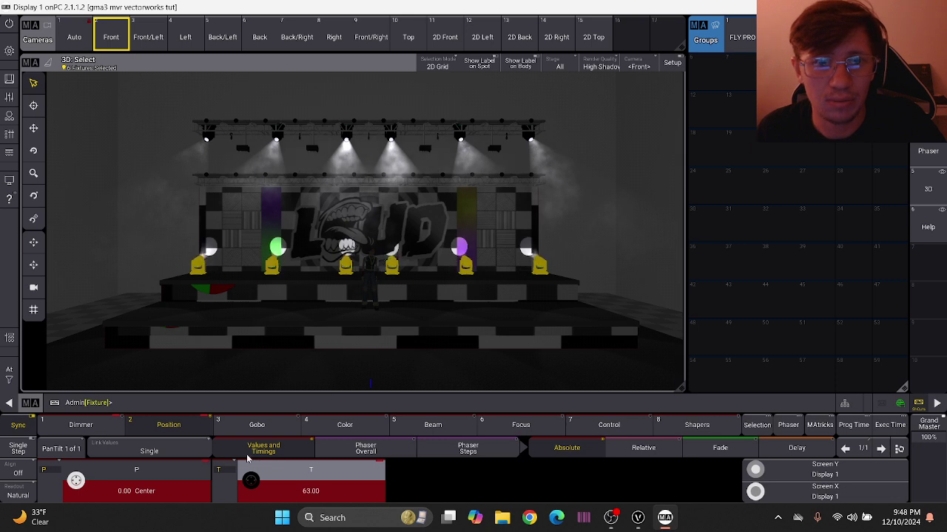
{"action": "scroll", "coordinate": [276, 488], "scroll_direction": "down", "scroll_amount": 20}
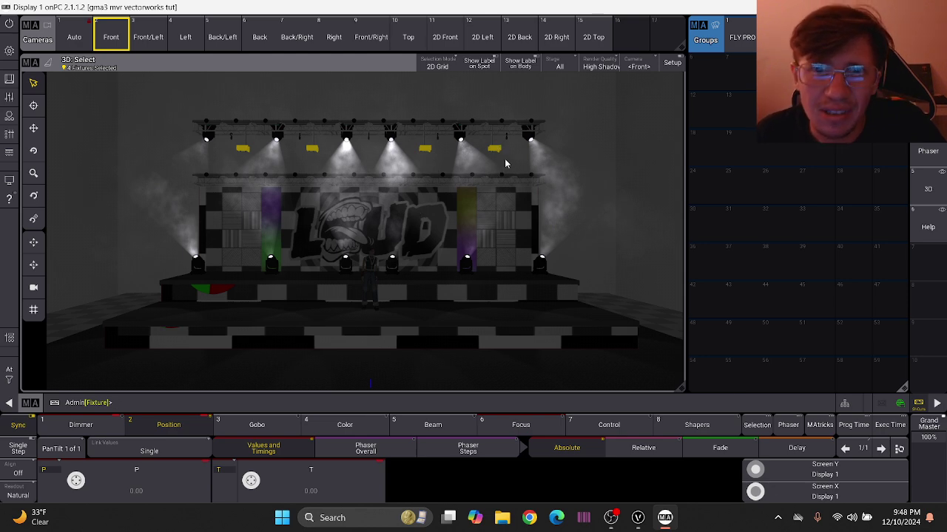
{"action": "scroll", "coordinate": [505, 158], "scroll_direction": "up", "scroll_amount": 3}
{"action": "scroll", "coordinate": [505, 158], "scroll_direction": "up", "scroll_amount": 5}
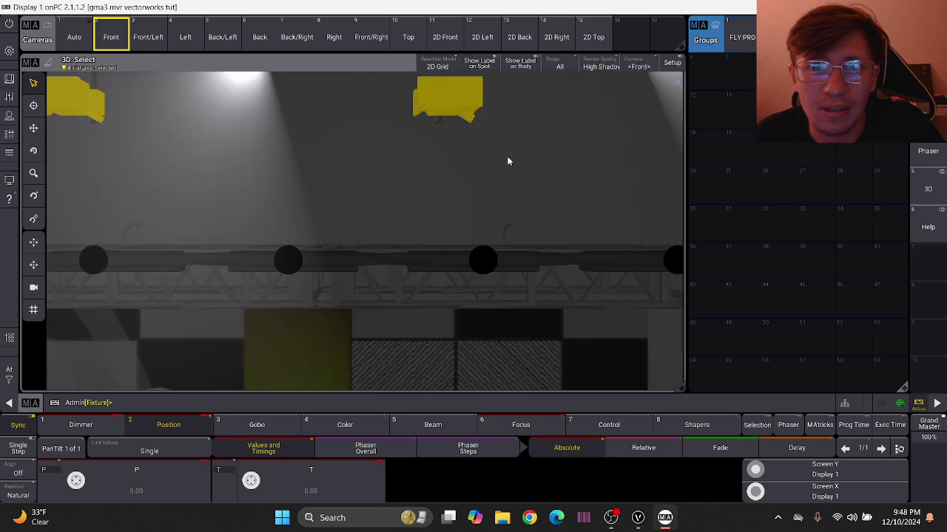
{"action": "scroll", "coordinate": [507, 160], "scroll_direction": "down", "scroll_amount": 10}
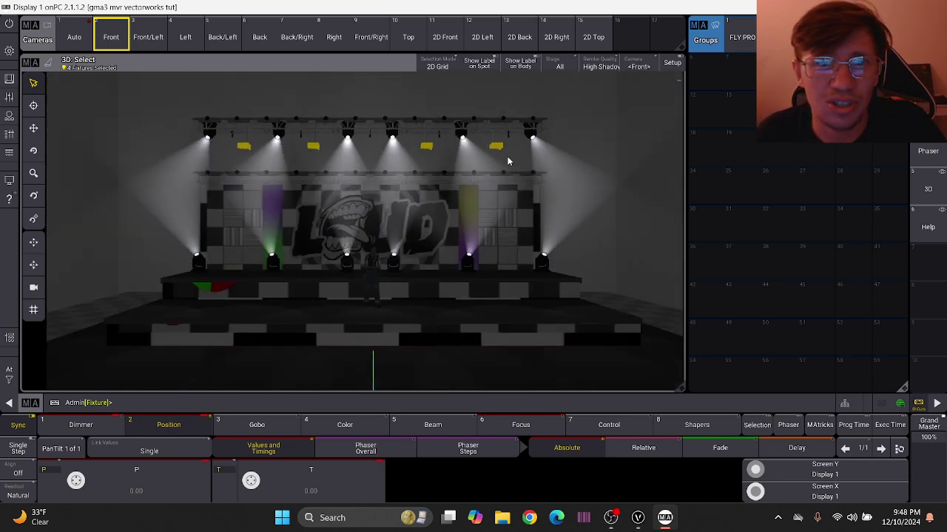
{"action": "scroll", "coordinate": [507, 159], "scroll_direction": "up", "scroll_amount": 4}
{"action": "scroll", "coordinate": [505, 149], "scroll_direction": "down", "scroll_amount": 2}
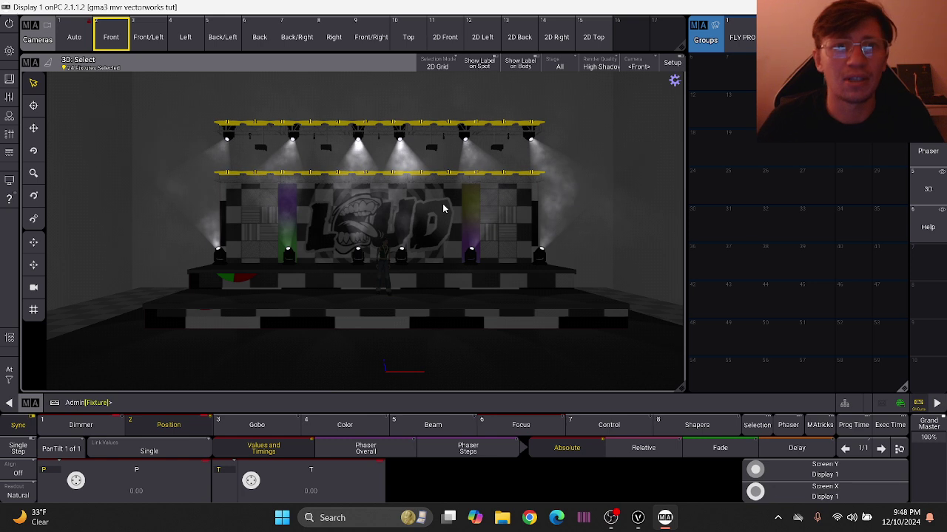
{"action": "left_click", "coordinate": [294, 99]}
{"action": "left_click", "coordinate": [294, 99]}
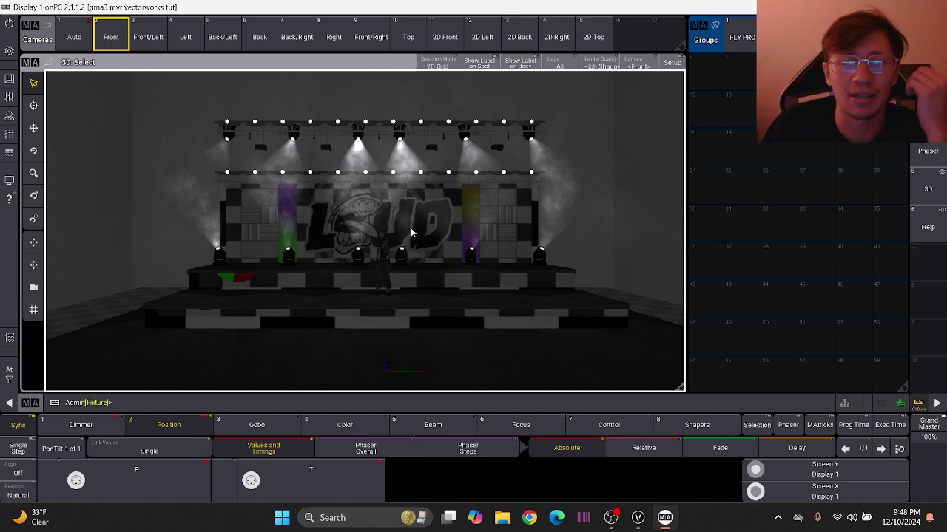
{"action": "scroll", "coordinate": [383, 224], "scroll_direction": "down", "scroll_amount": 2}
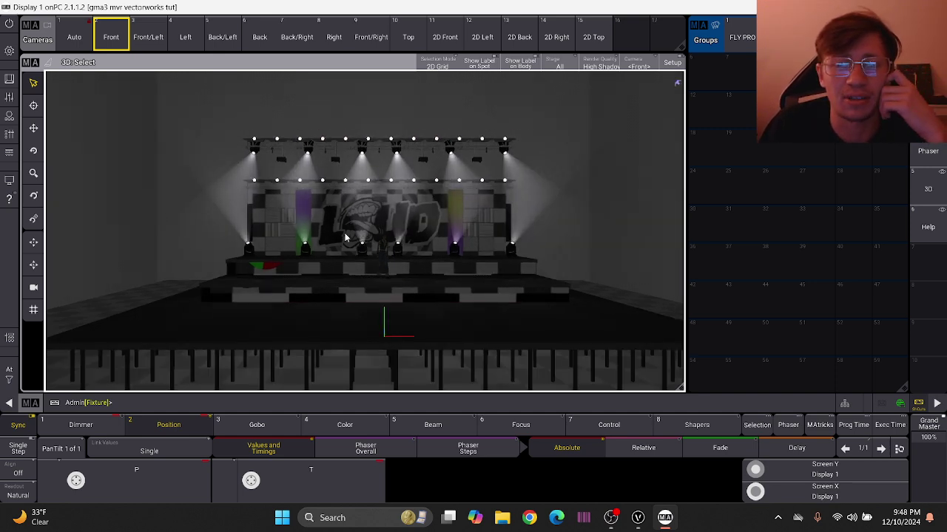
{"action": "scroll", "coordinate": [365, 310], "scroll_direction": "down", "scroll_amount": 2}
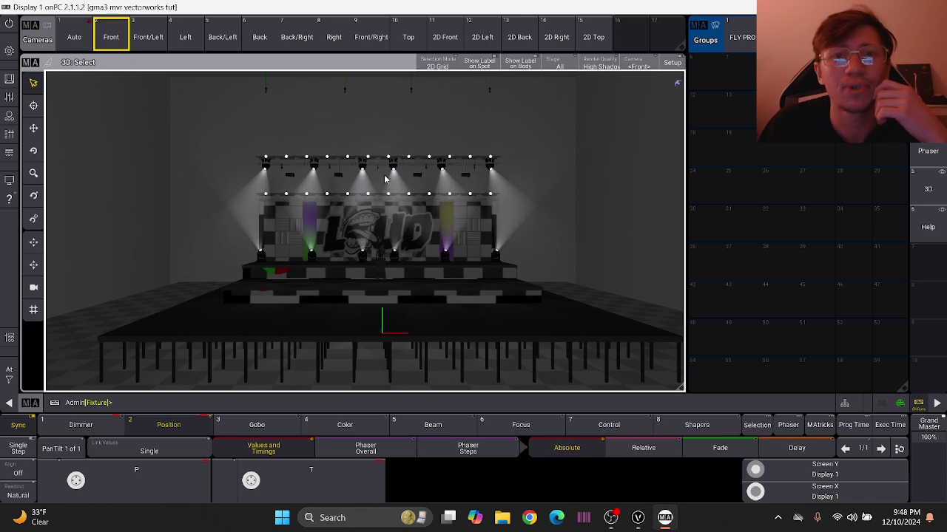
{"action": "scroll", "coordinate": [384, 179], "scroll_direction": "up", "scroll_amount": 2}
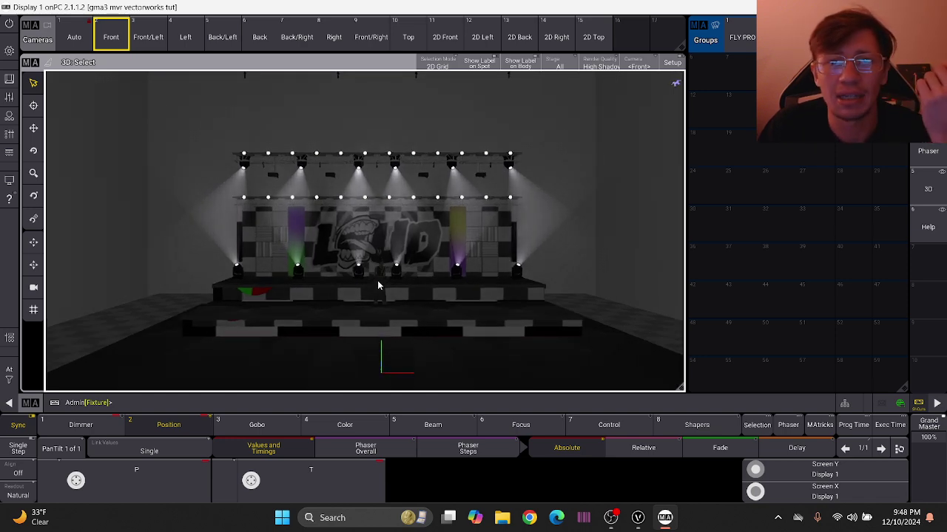
{"action": "scroll", "coordinate": [377, 282], "scroll_direction": "down", "scroll_amount": 1}
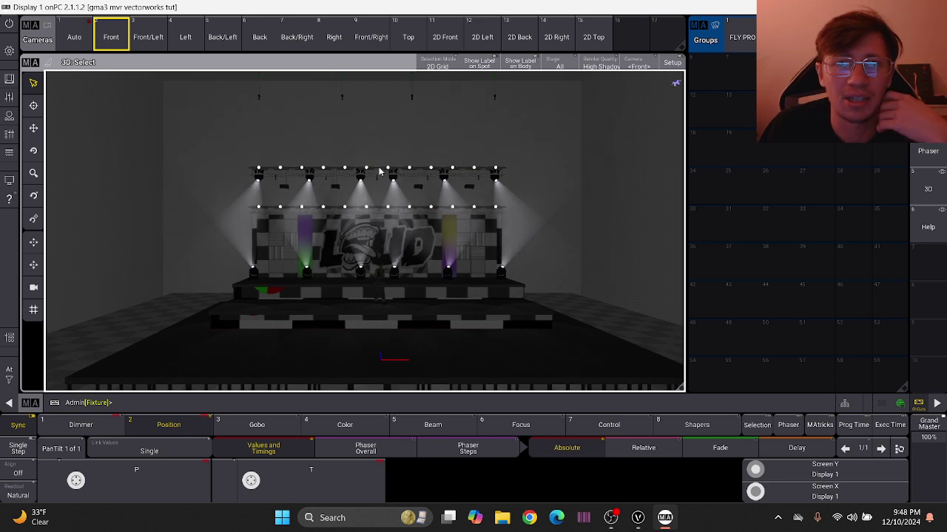
{"action": "scroll", "coordinate": [379, 168], "scroll_direction": "down", "scroll_amount": 2}
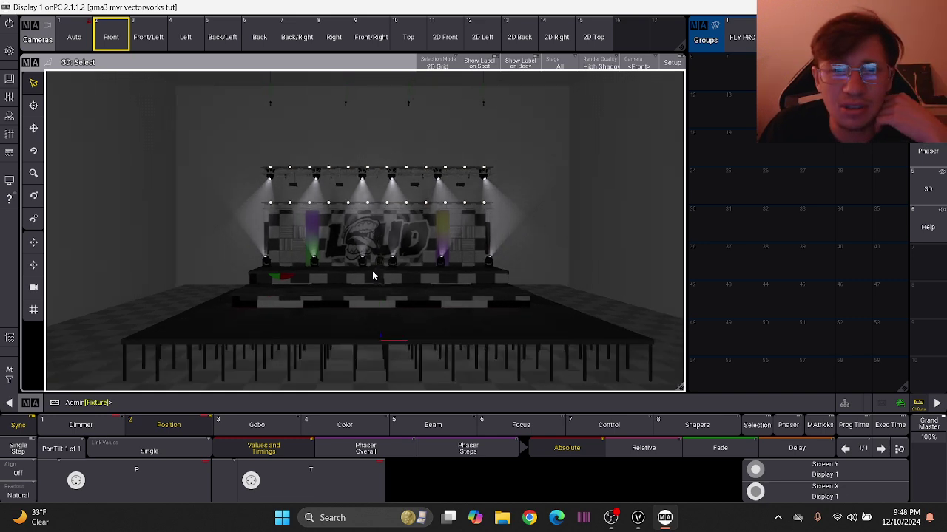
{"action": "scroll", "coordinate": [373, 276], "scroll_direction": "up", "scroll_amount": 1}
{"action": "scroll", "coordinate": [374, 276], "scroll_direction": "up", "scroll_amount": 1}
{"action": "scroll", "coordinate": [383, 269], "scroll_direction": "up", "scroll_amount": 1}
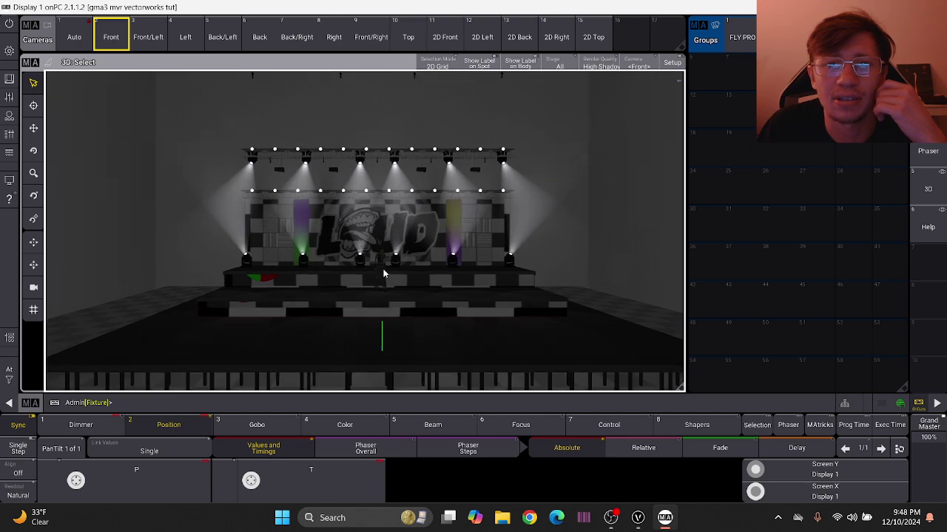
{"action": "scroll", "coordinate": [335, 275], "scroll_direction": "down", "scroll_amount": 1}
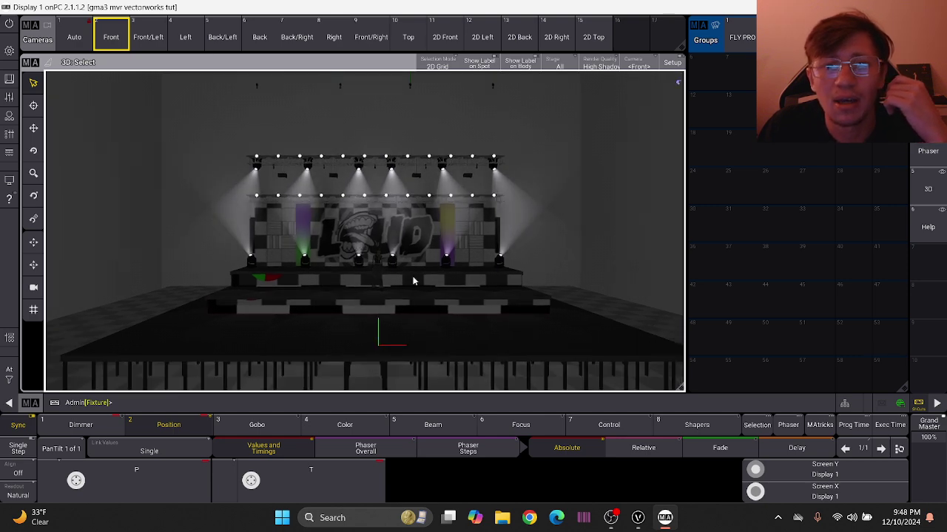
{"action": "scroll", "coordinate": [355, 292], "scroll_direction": "down", "scroll_amount": 1}
{"action": "scroll", "coordinate": [408, 285], "scroll_direction": "up", "scroll_amount": 1}
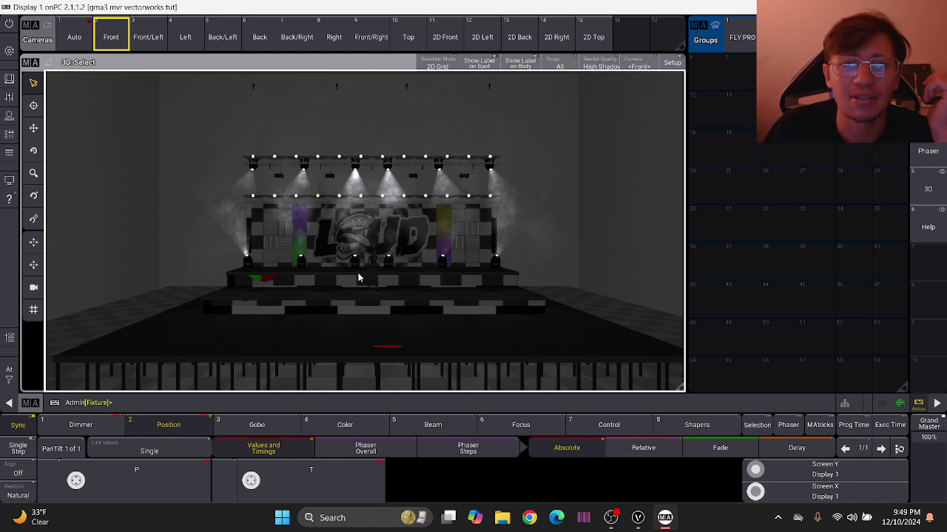
{"action": "scroll", "coordinate": [358, 277], "scroll_direction": "up", "scroll_amount": 1}
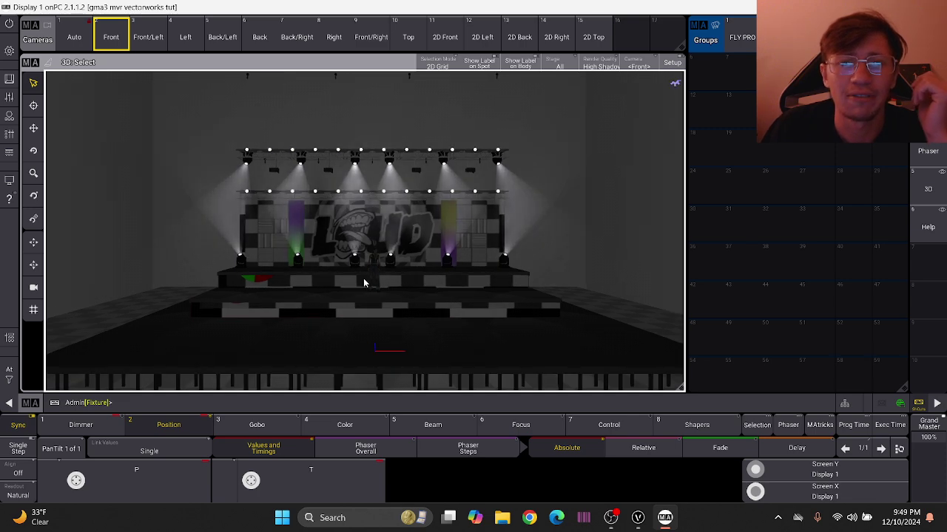